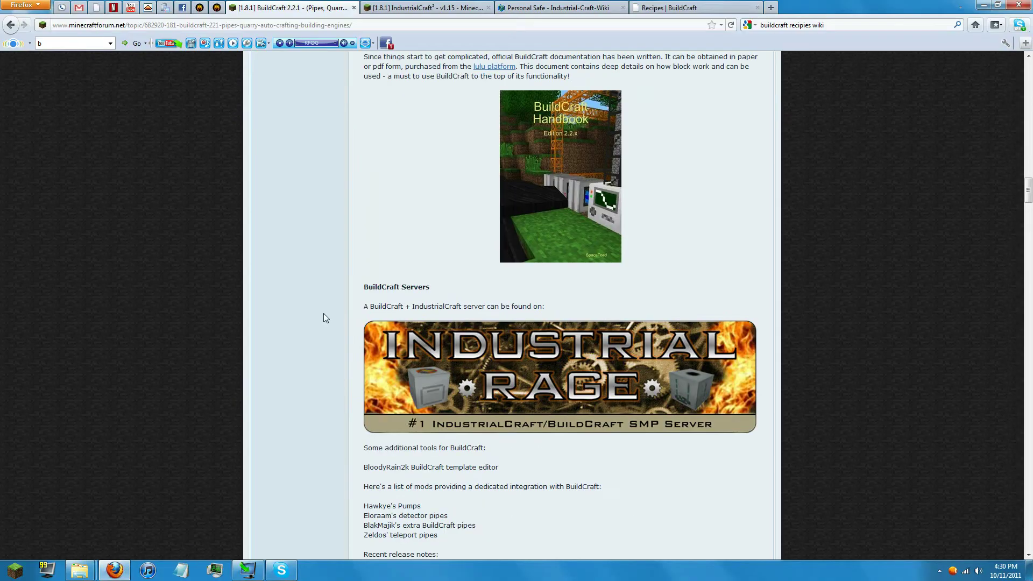
scroll(325, 315, up, 8)
scroll(329, 317, up, 5)
scroll(329, 318, up, 6)
scroll(328, 318, up, 6)
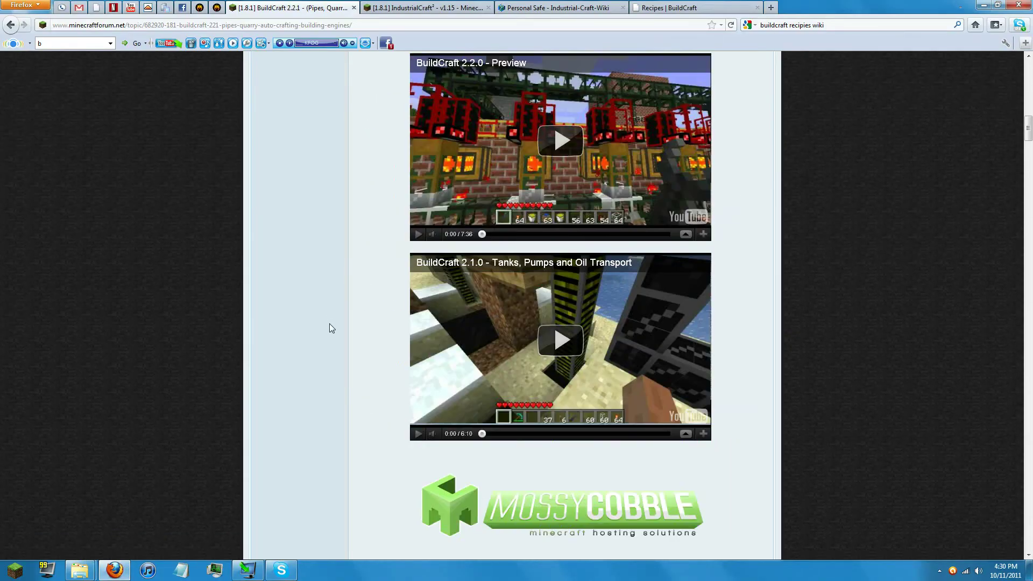
scroll(329, 323, up, 6)
scroll(330, 321, up, 6)
scroll(332, 322, up, 5)
scroll(331, 322, up, 4)
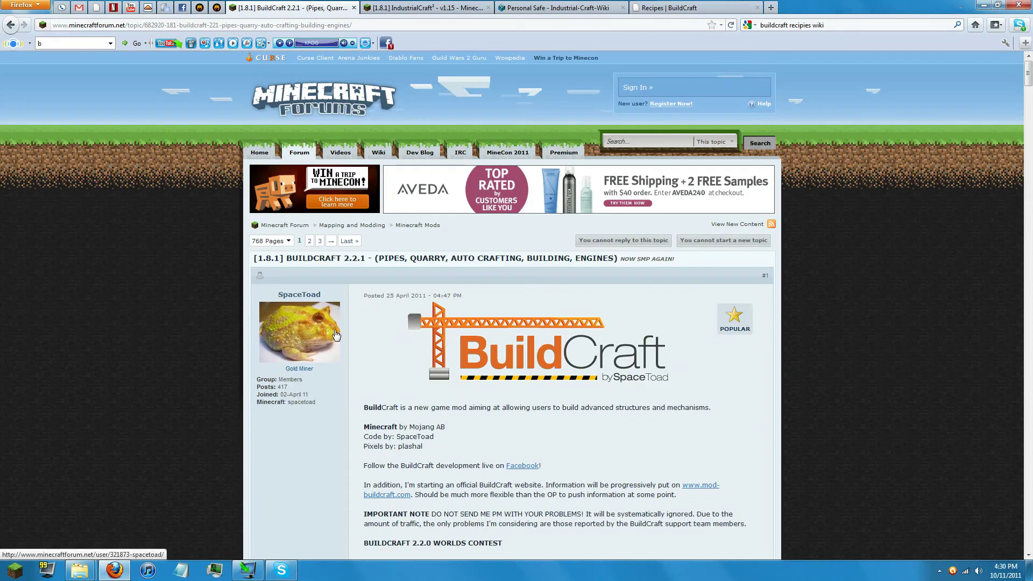
Step: Check the IndustrialCraft v1.15 thread, then return to the BuildCraft thread's Install Information
click(419, 8)
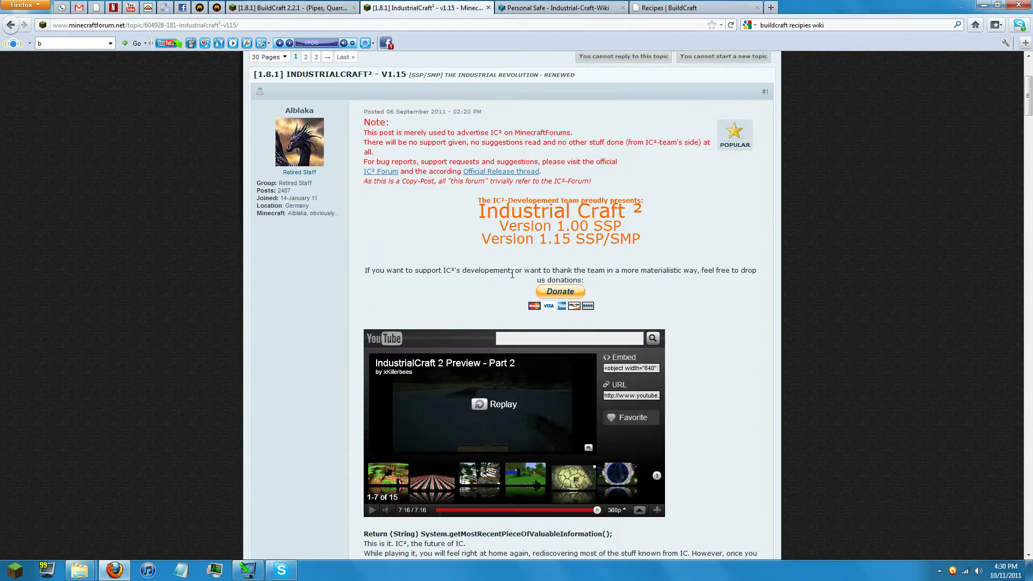
click(312, 8)
scroll(936, 181, down, 6)
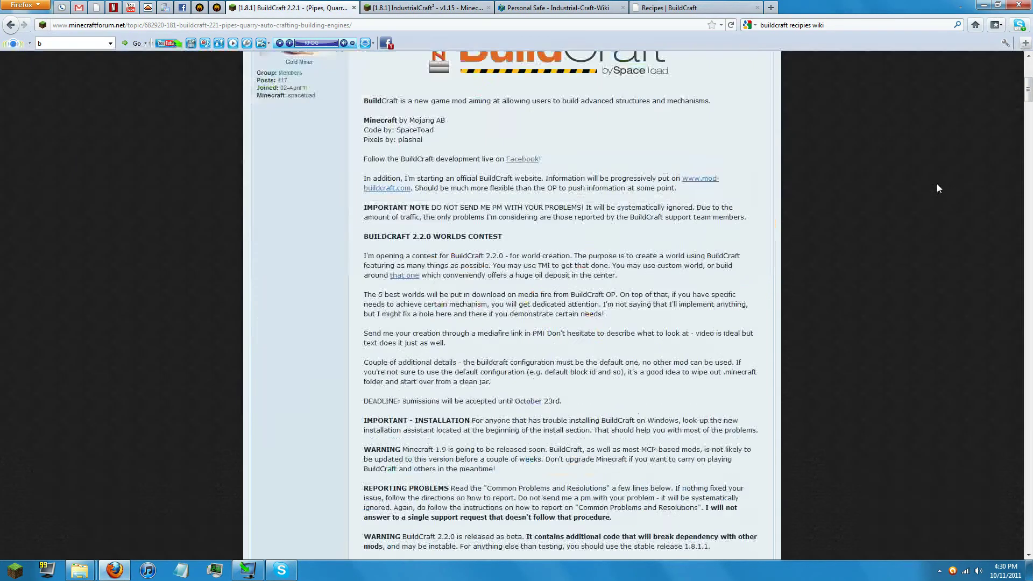
scroll(937, 186, down, 5)
scroll(931, 188, down, 6)
scroll(928, 192, down, 6)
scroll(924, 197, down, 6)
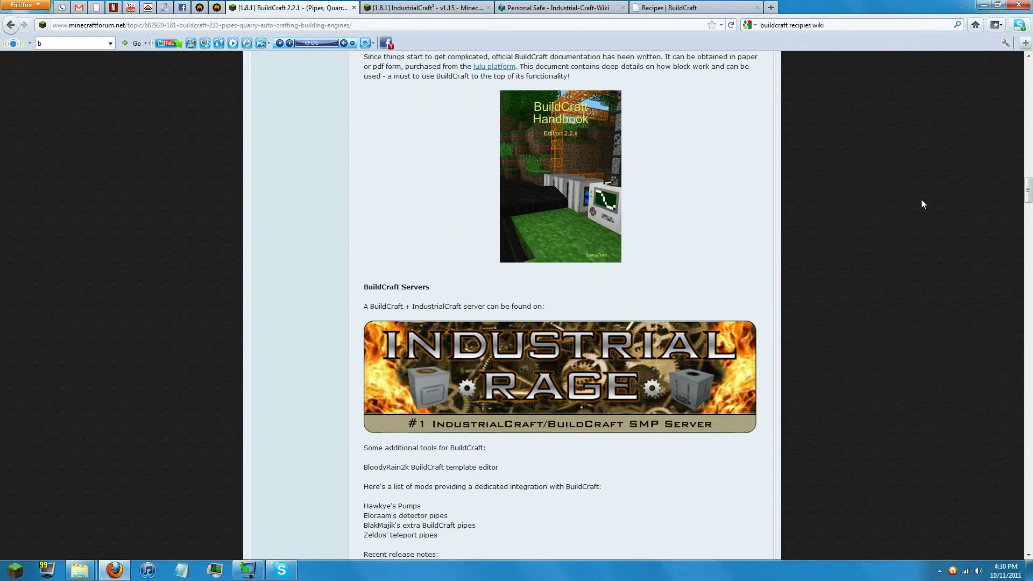
scroll(921, 200, down, 5)
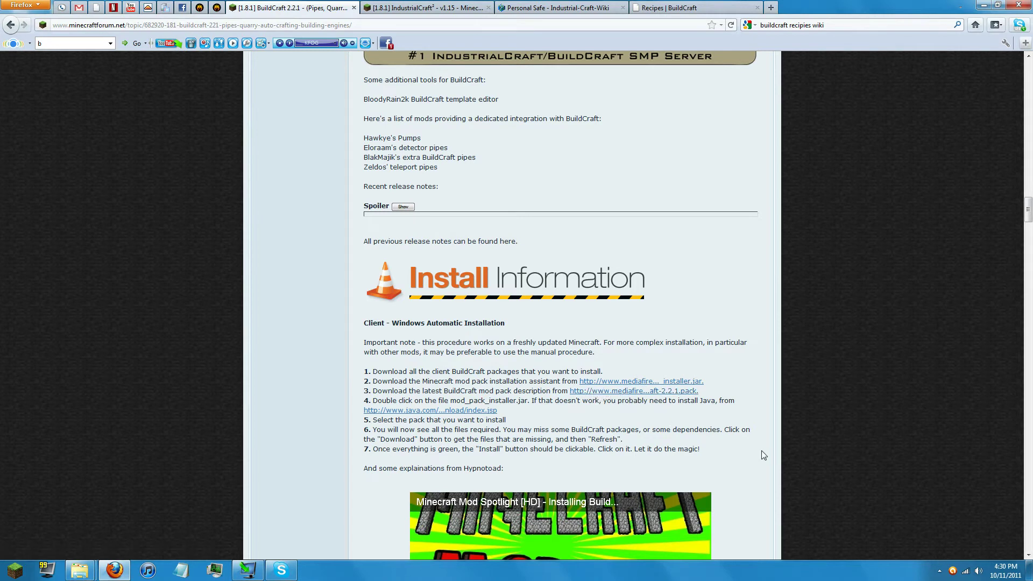
Step: Launch mod_pack_installer.jar from the mods Jar folder and load the BuildCraft 2.2.1 pack
click(983, 7)
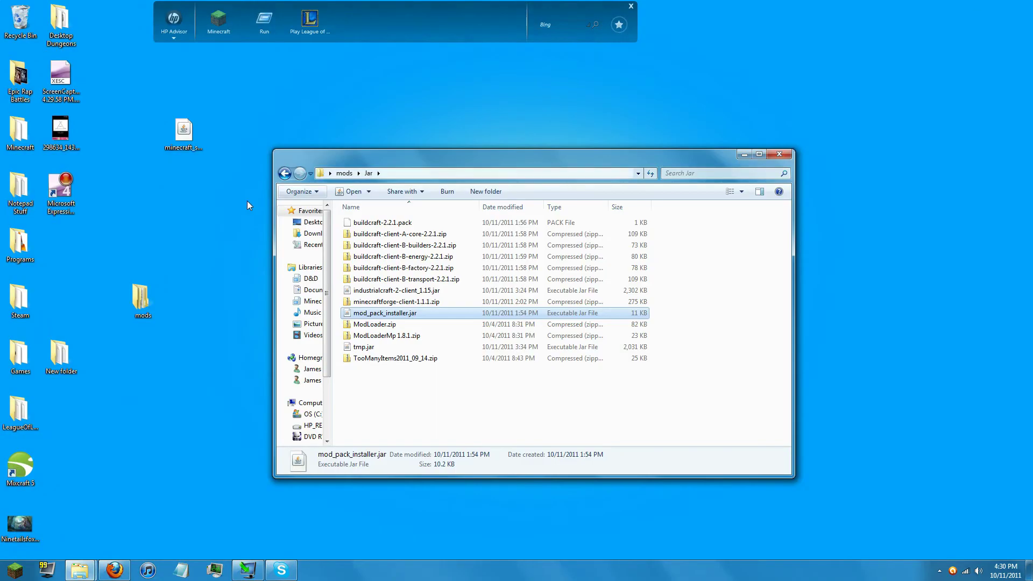
double_click(377, 315)
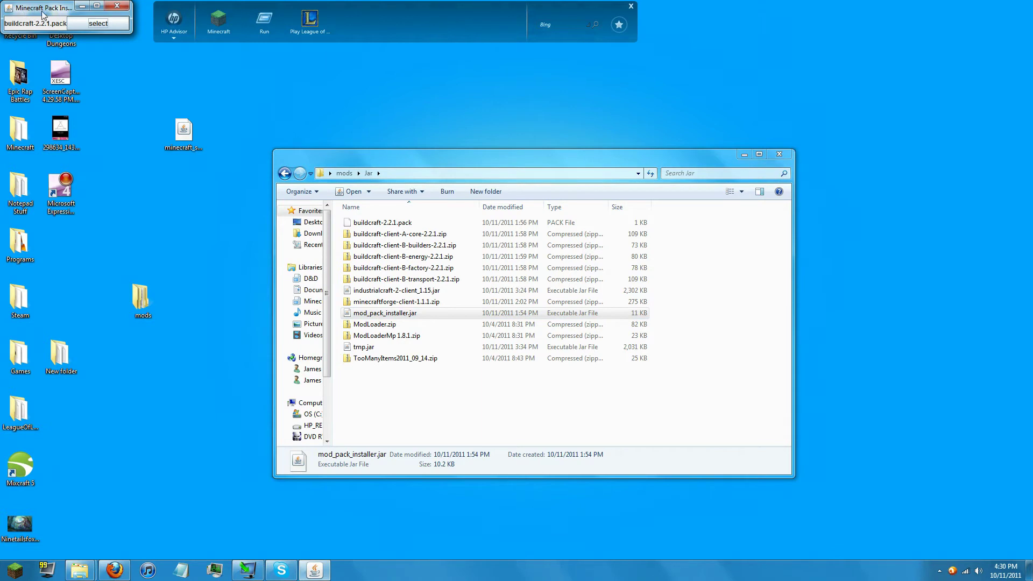
drag(87, 10, 575, 334)
click(589, 354)
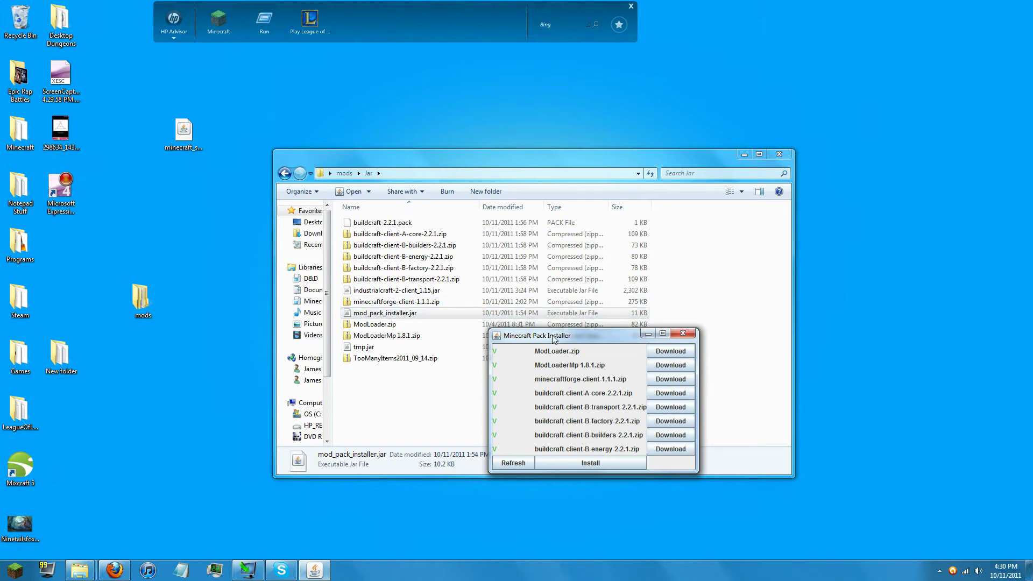
drag(554, 339, 557, 262)
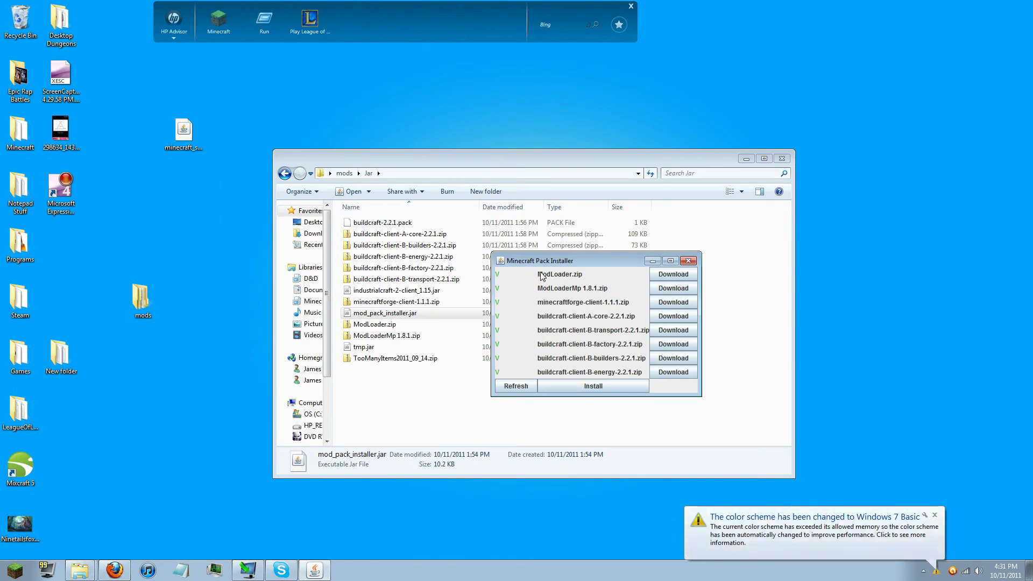
click(936, 517)
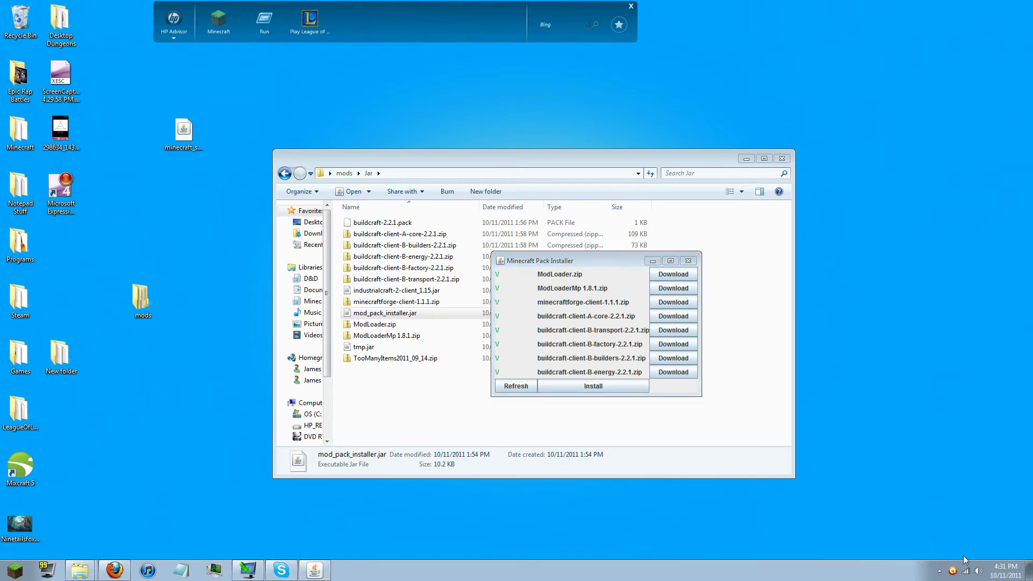
drag(592, 261, 509, 254)
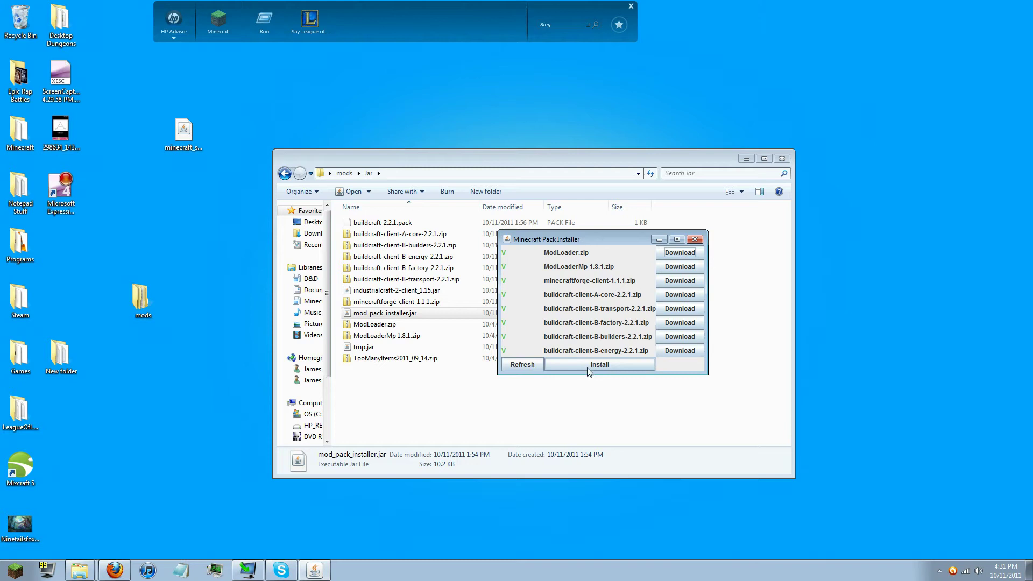
Step: Install ModLoader, Forge and the BuildCraft 2.2.1 packages, check the log, and close the installer
click(614, 362)
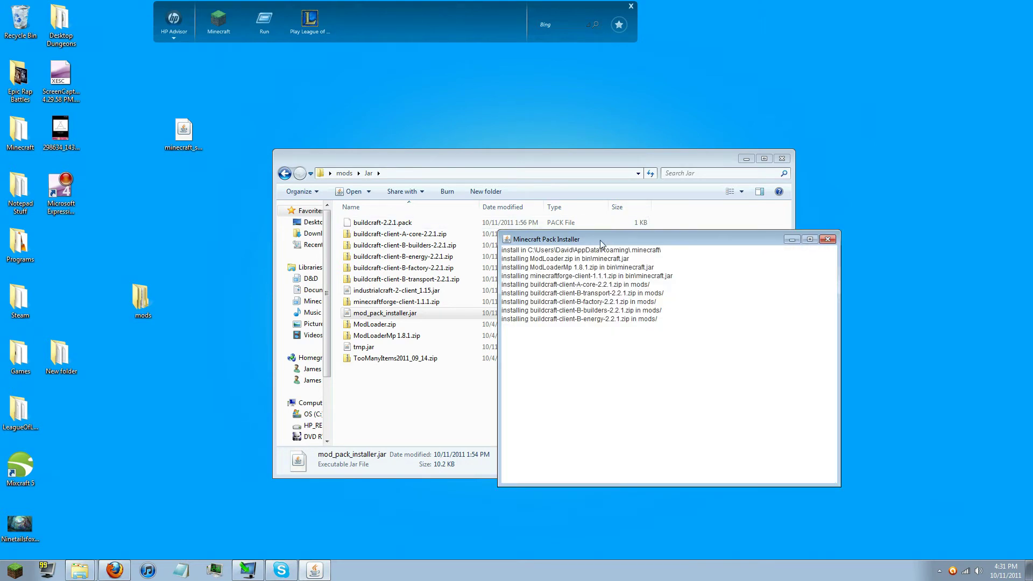
drag(662, 323, 502, 252)
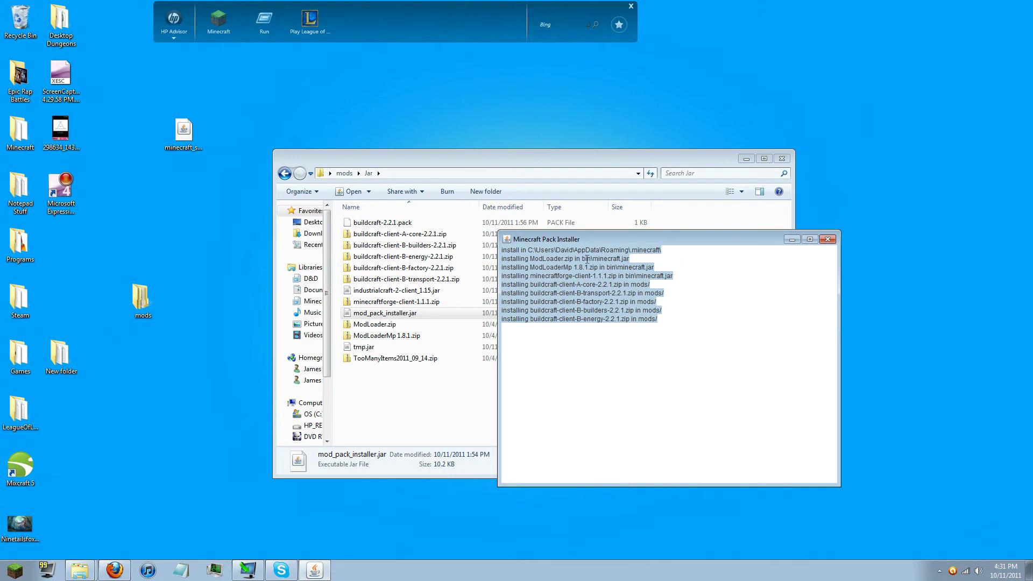
click(829, 240)
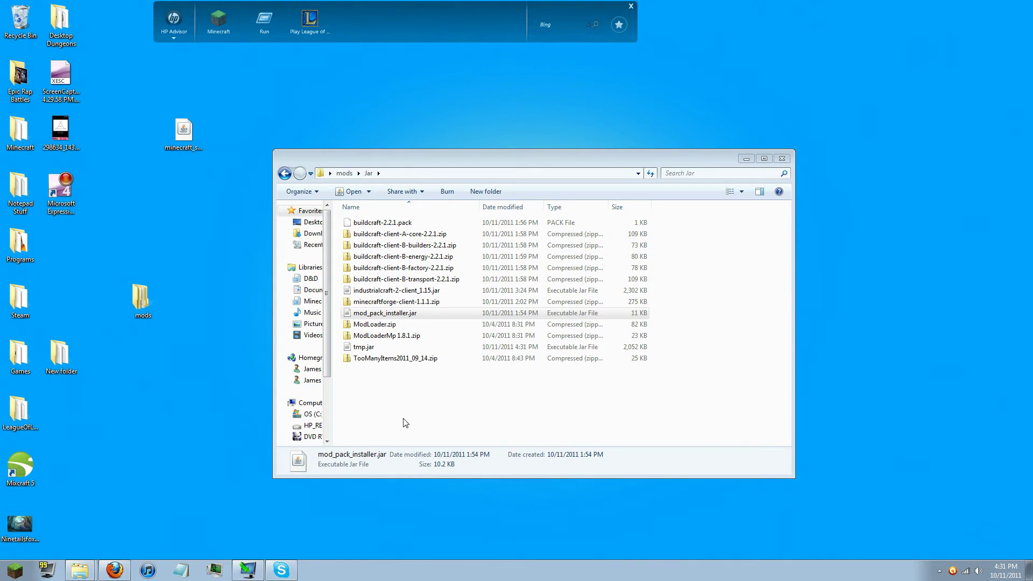
drag(405, 421, 404, 388)
drag(410, 159, 404, 117)
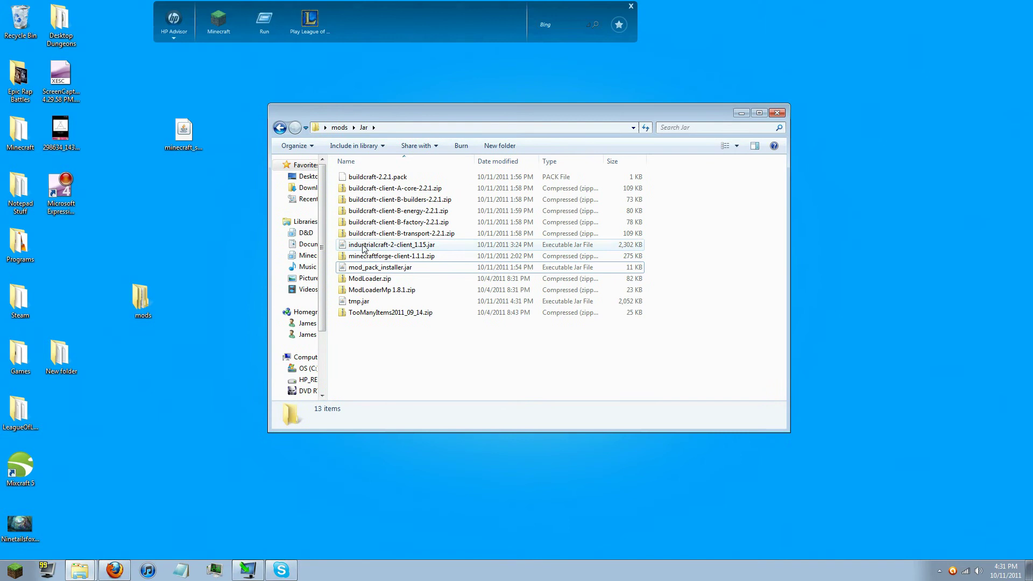
Step: Follow the DOWNLOAD link in the IndustrialCraft² v1.15 thread's mod installation section
click(114, 571)
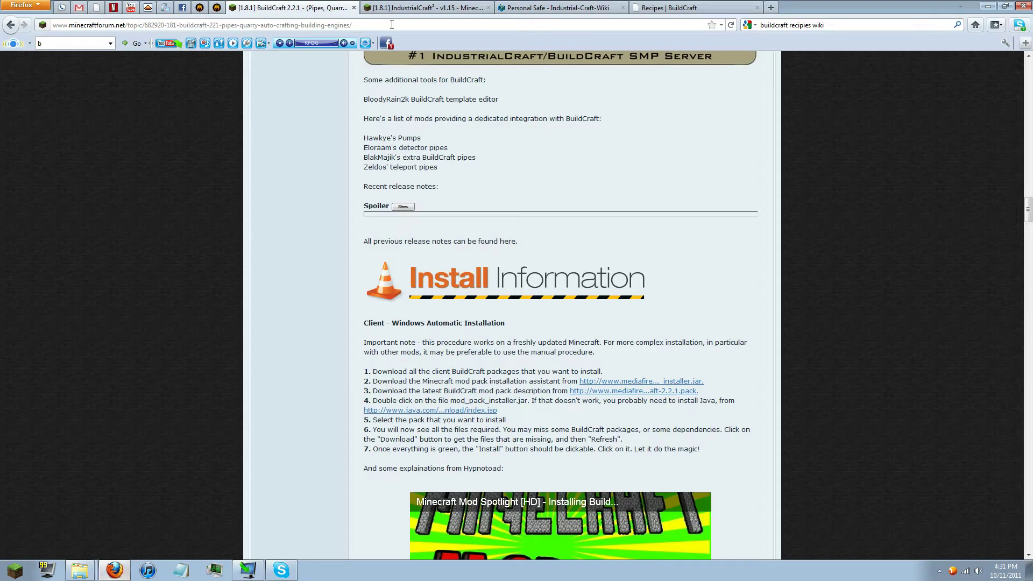
click(420, 9)
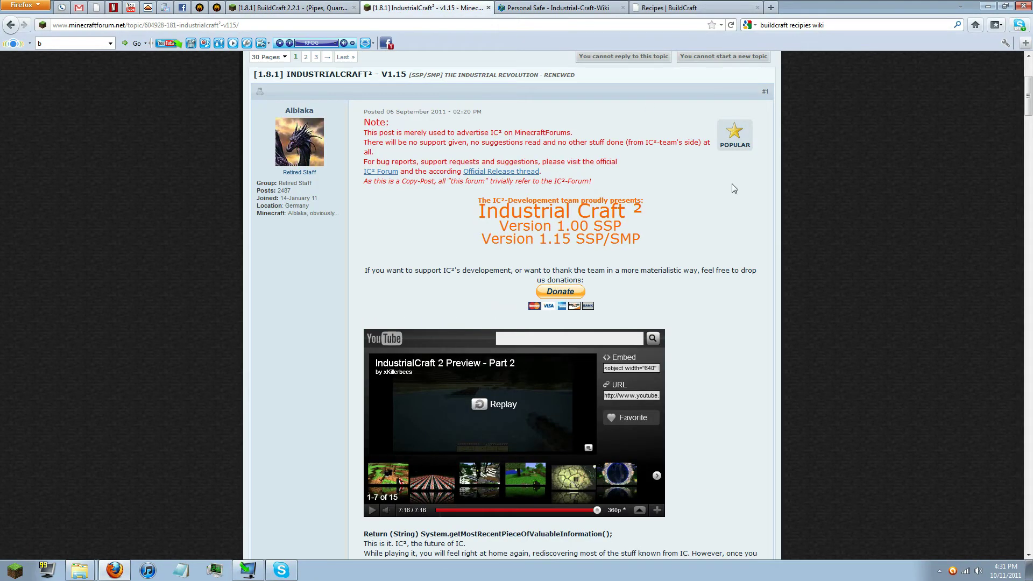
scroll(732, 187, down, 5)
scroll(732, 188, down, 5)
scroll(732, 188, down, 3)
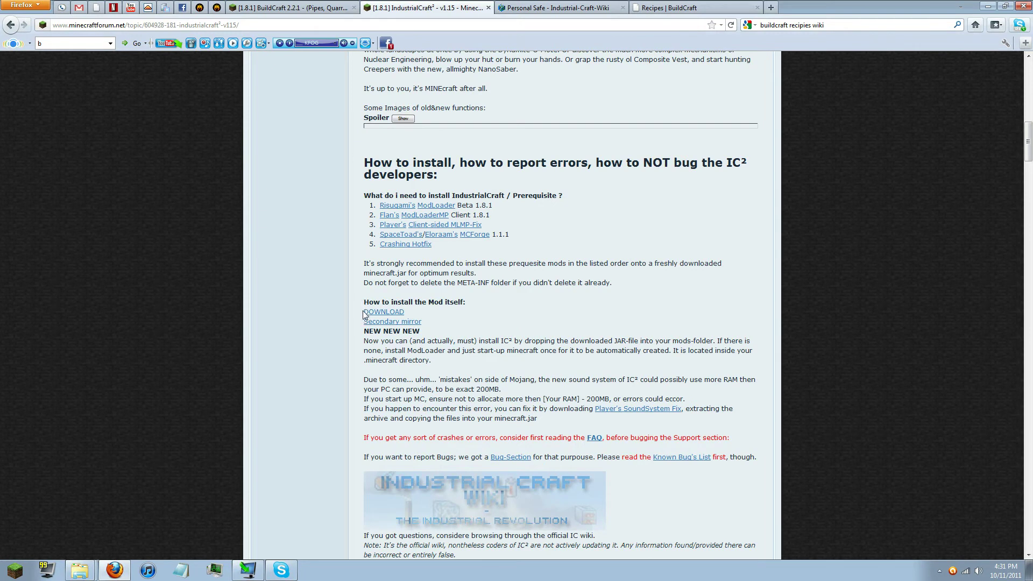
drag(362, 301, 466, 315)
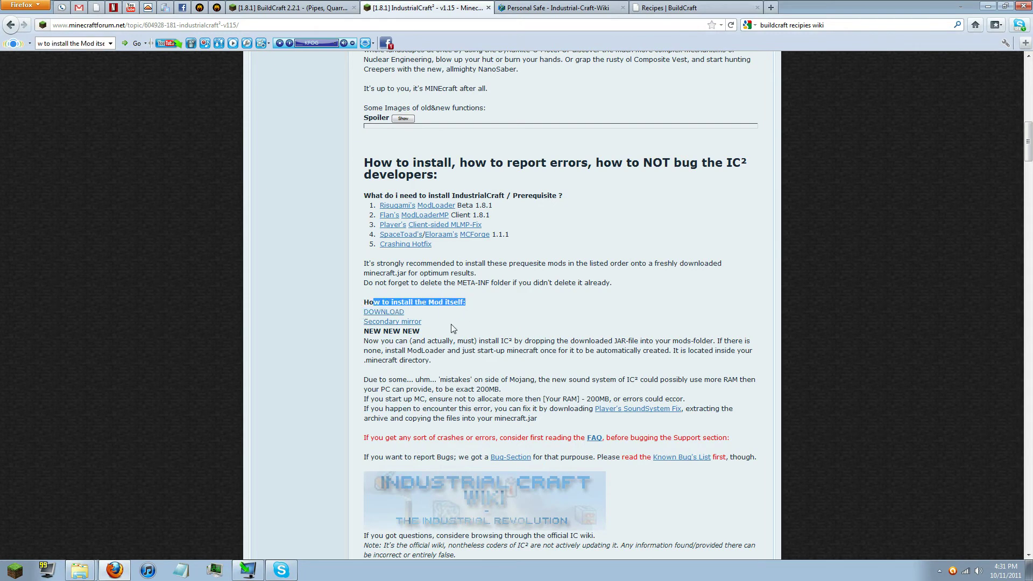
click(448, 323)
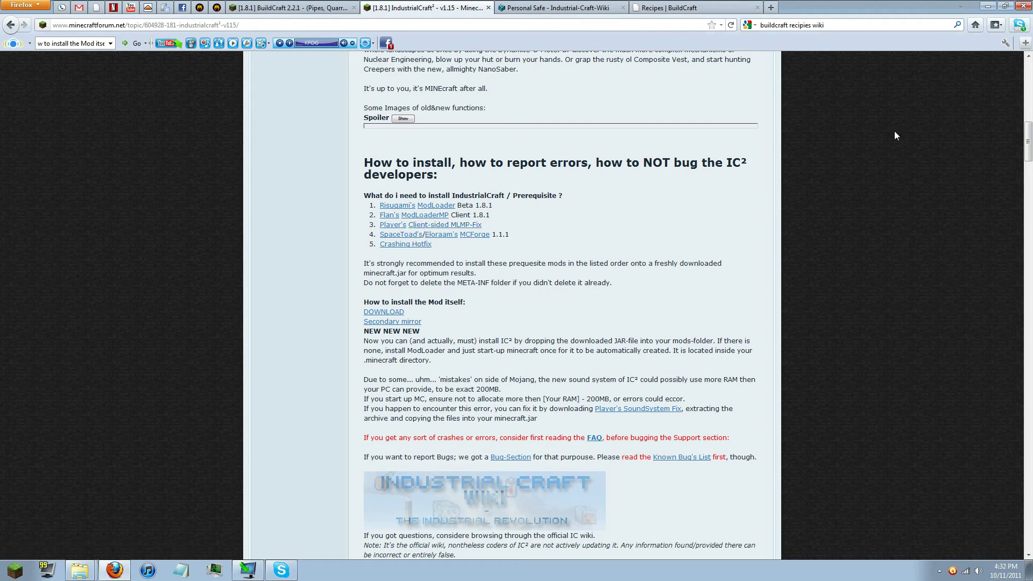
scroll(492, 401, up, 1)
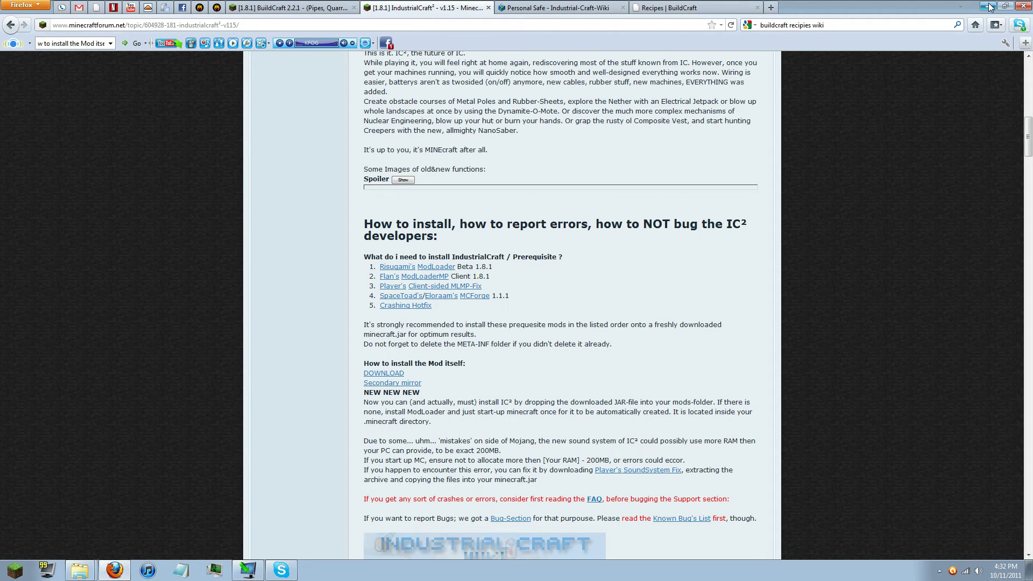
click(376, 374)
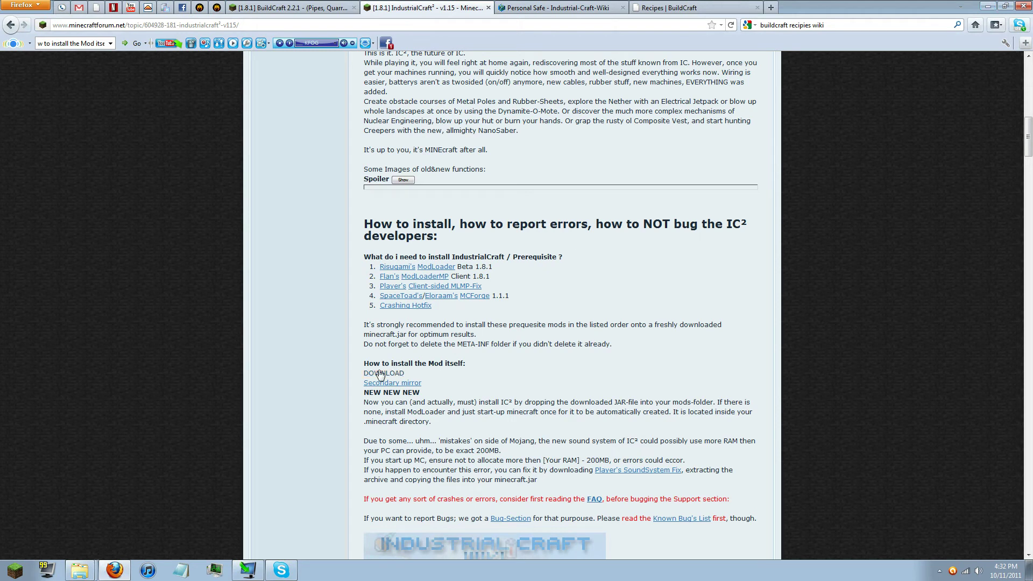
Step: Navigate through AppData Roaming to open the .minecraft folder
click(988, 7)
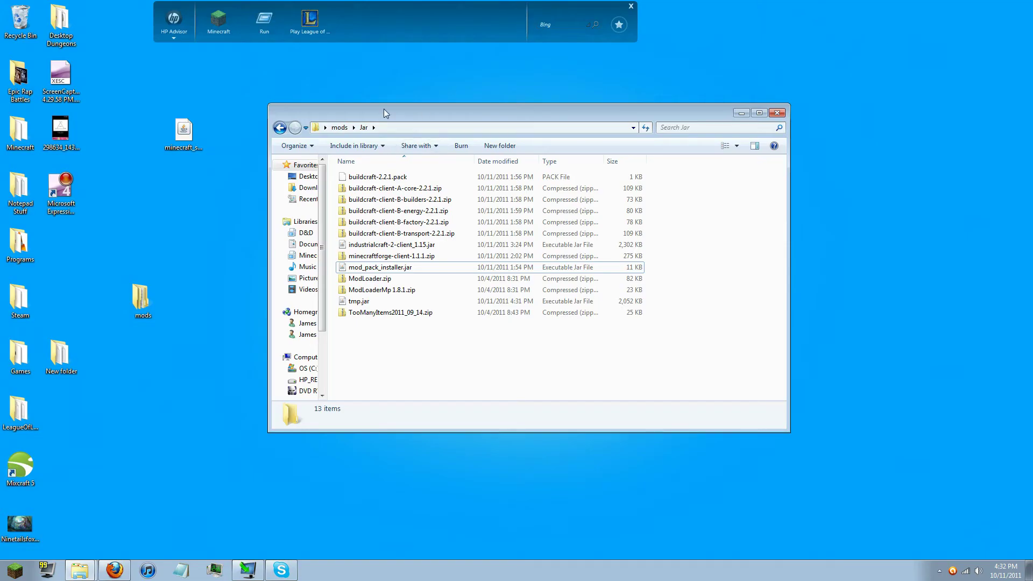
drag(383, 109, 465, 104)
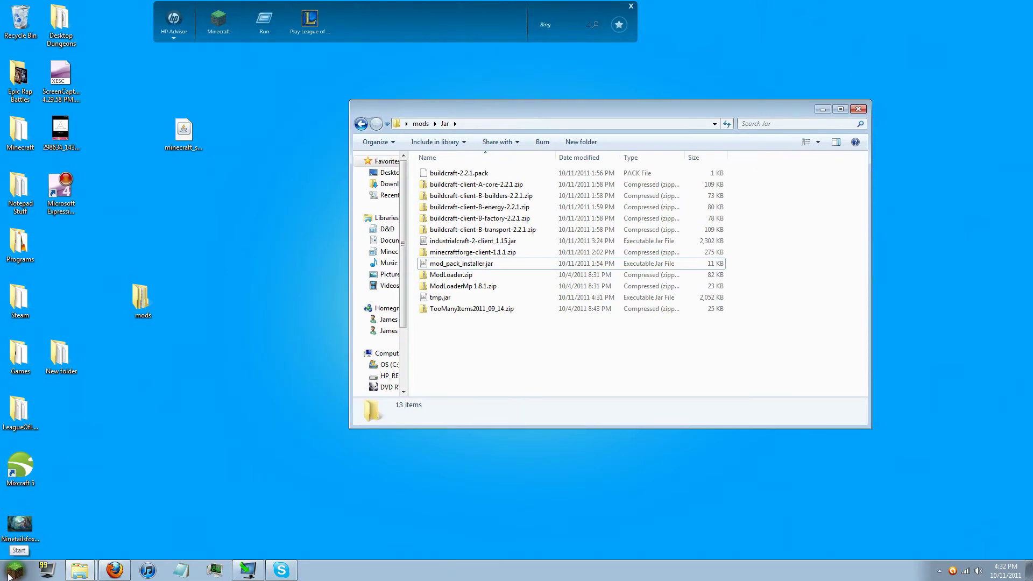
click(261, 20)
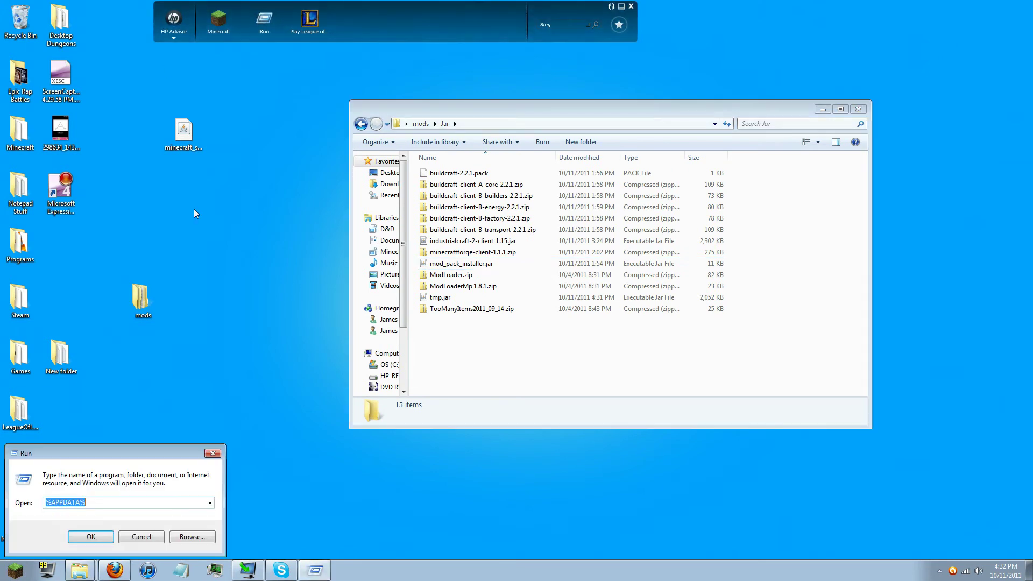
click(90, 536)
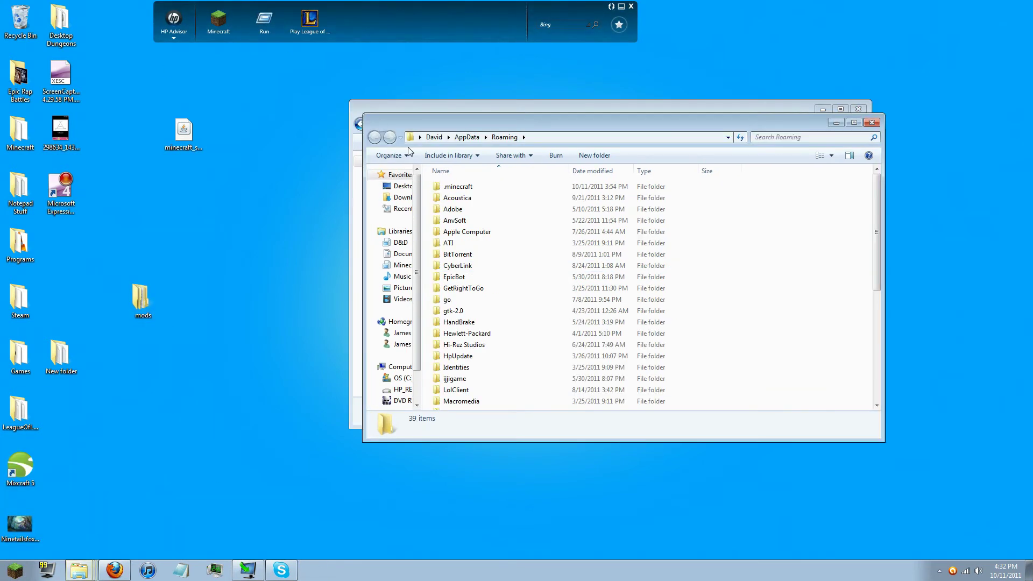
double_click(460, 180)
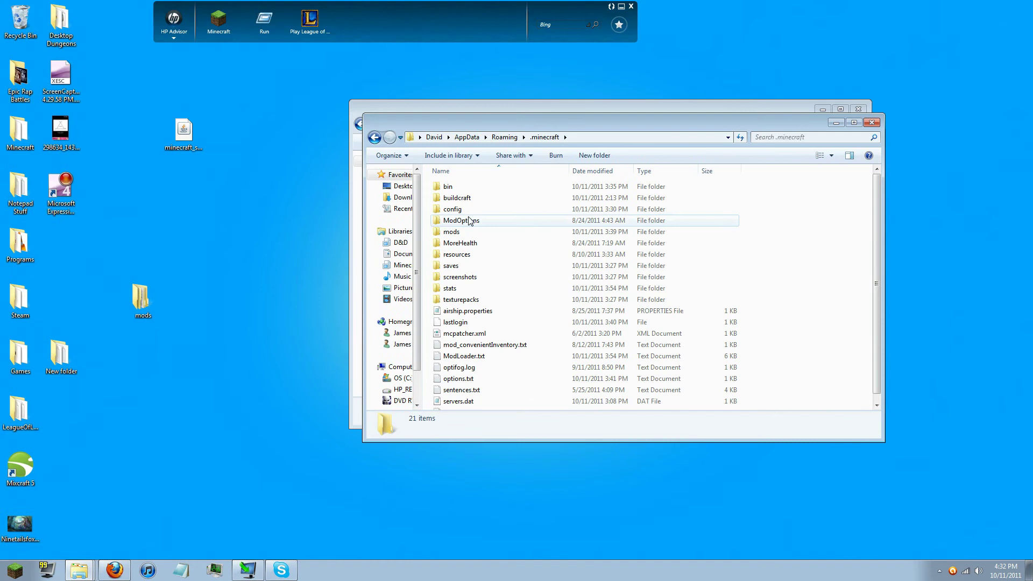
Step: Open .minecraft's mods folder, confirm the BuildCraft and IndustrialCraft 2 jars, and close it
mouse_move(465, 123)
mouse_down()
mouse_move(502, 288)
mouse_move(310, 179)
mouse_up()
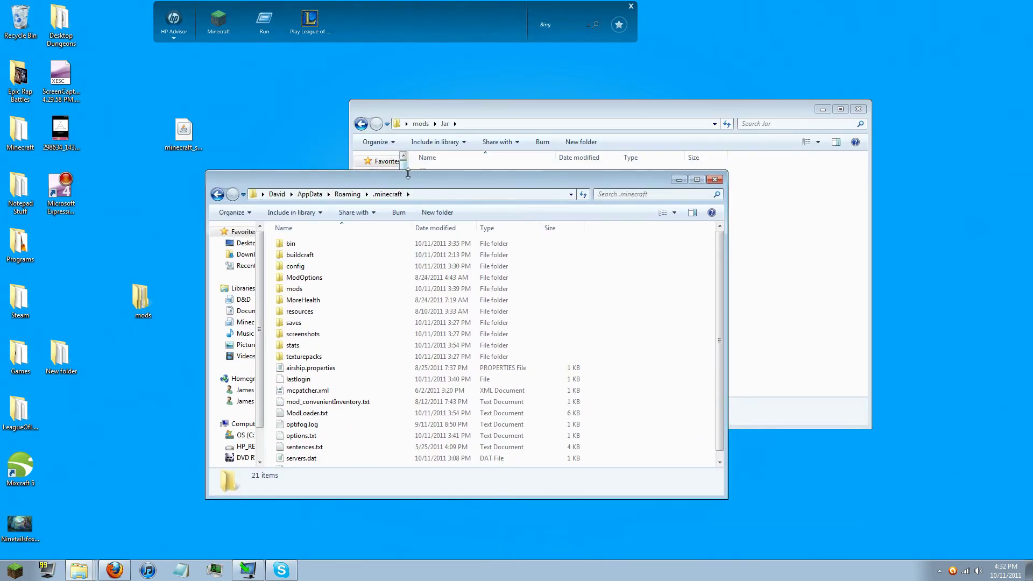
drag(408, 179, 422, 327)
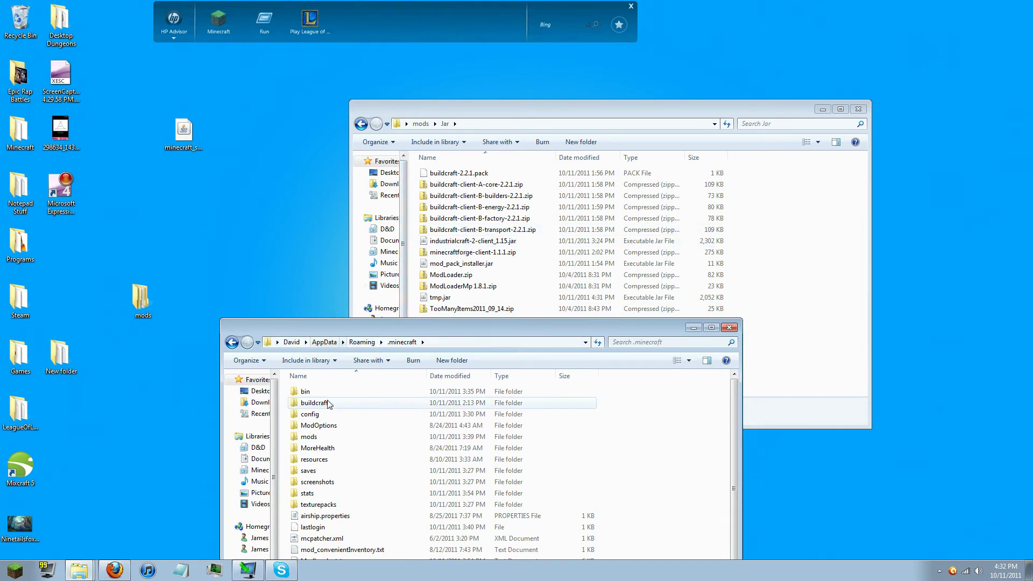
double_click(310, 436)
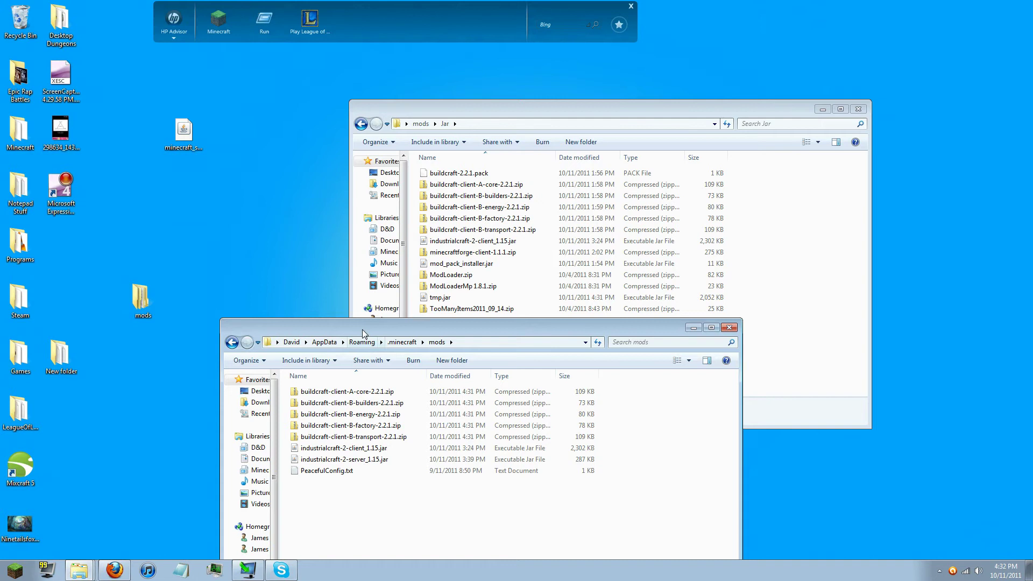
drag(363, 330, 339, 195)
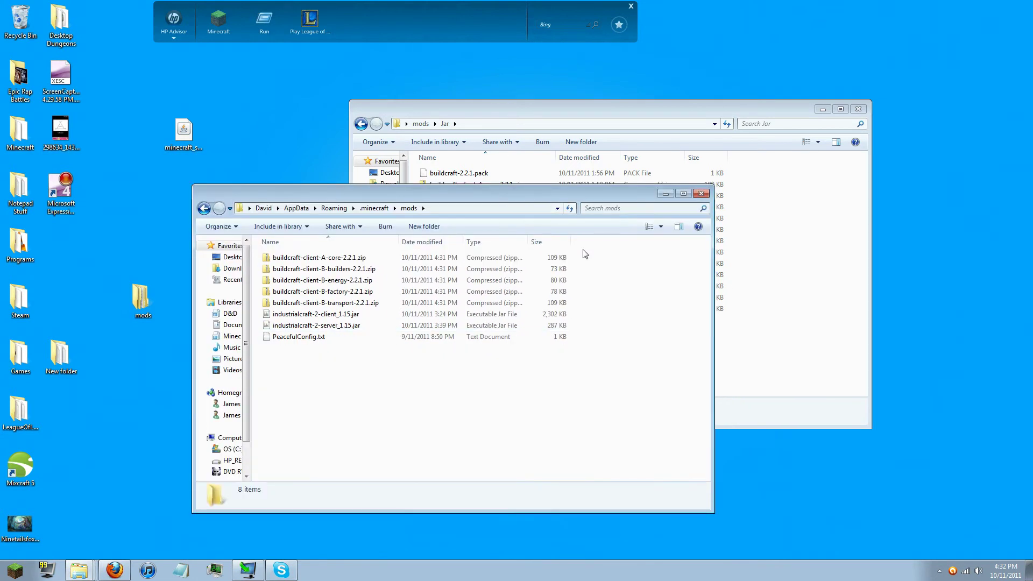
click(703, 194)
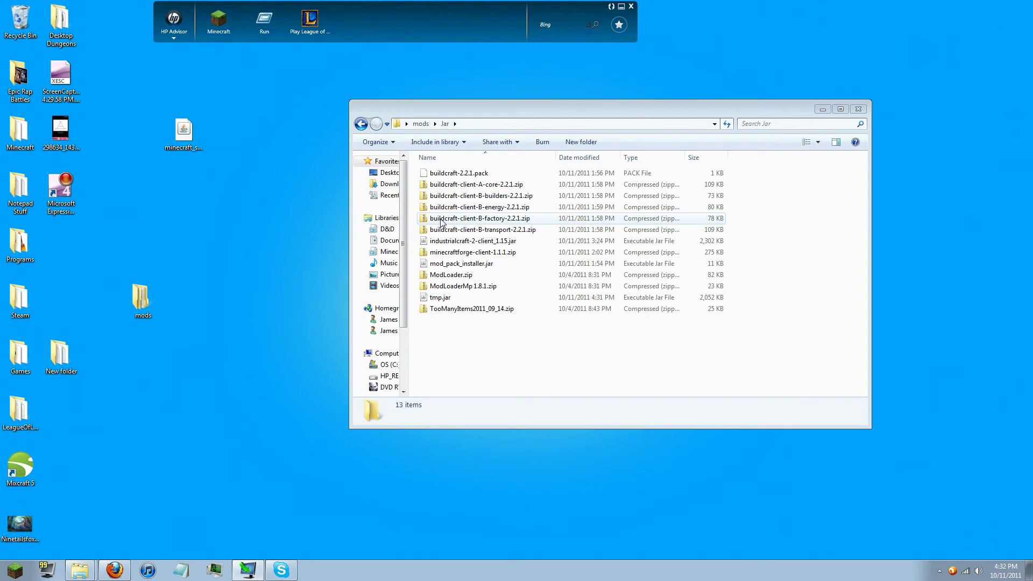
Step: Log in to start Minecraft, then open the mods Server folder with its BuildCraft server zips
click(718, 390)
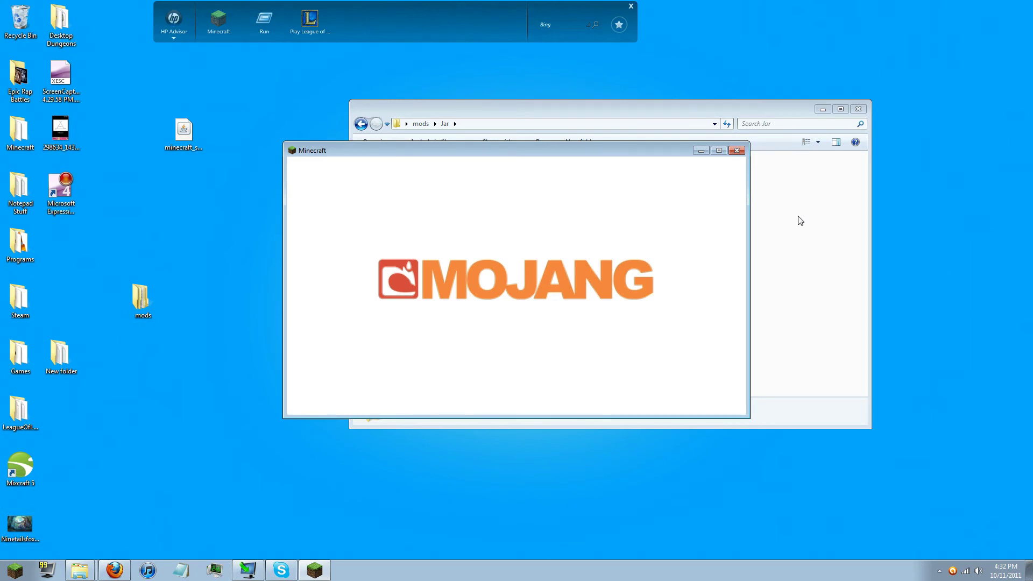
click(759, 106)
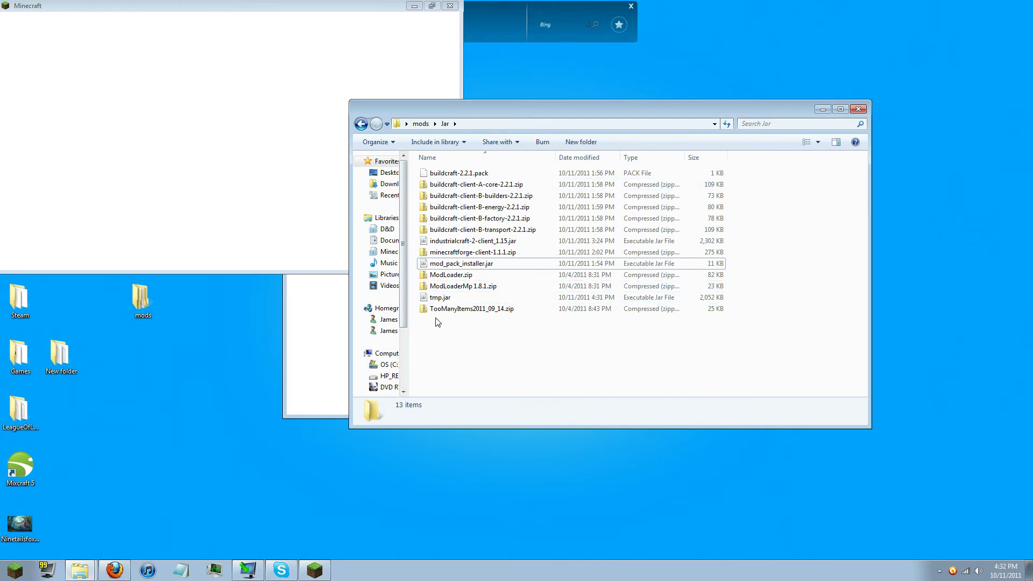
click(361, 124)
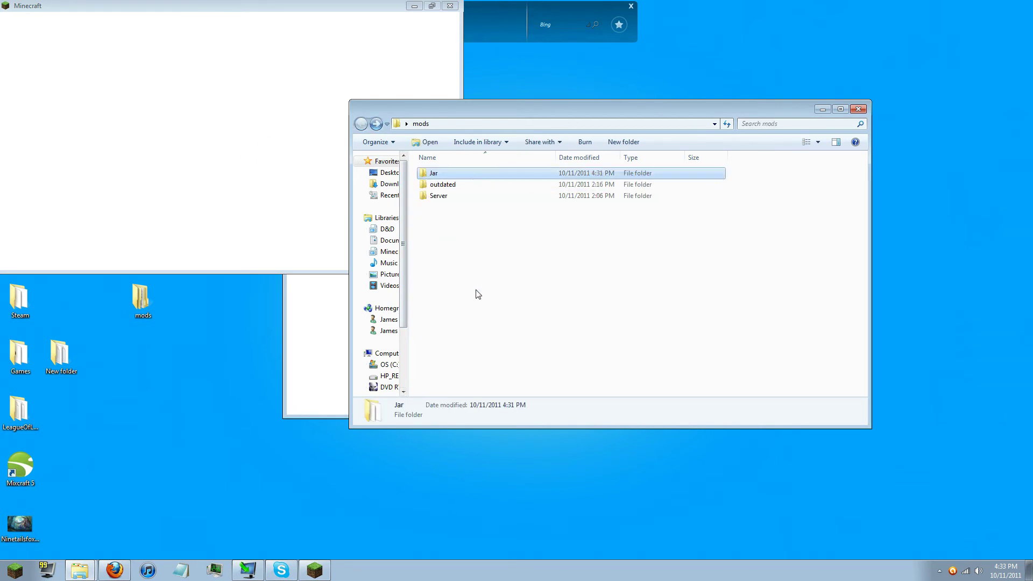
click(440, 196)
double_click(440, 196)
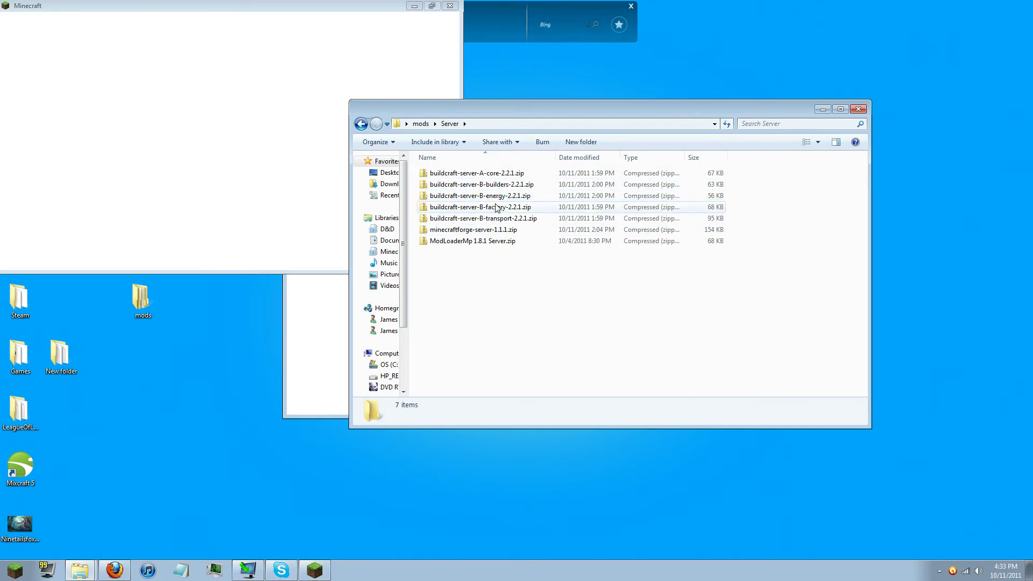
mouse_move(355, 6)
mouse_down()
mouse_move(561, 301)
mouse_move(543, 241)
mouse_up()
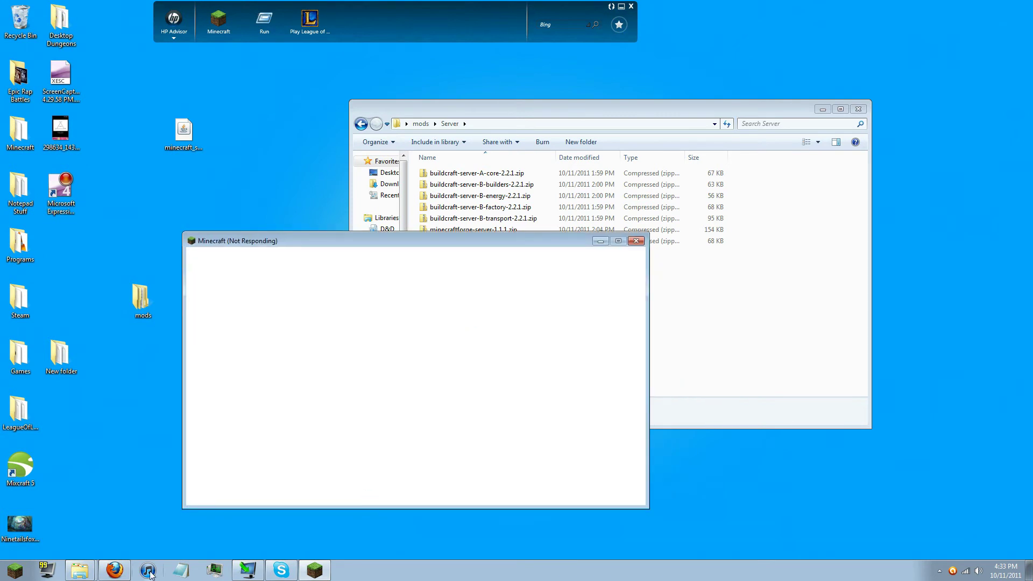
scroll(472, 190, up, 5)
scroll(472, 190, up, 5)
scroll(471, 190, up, 5)
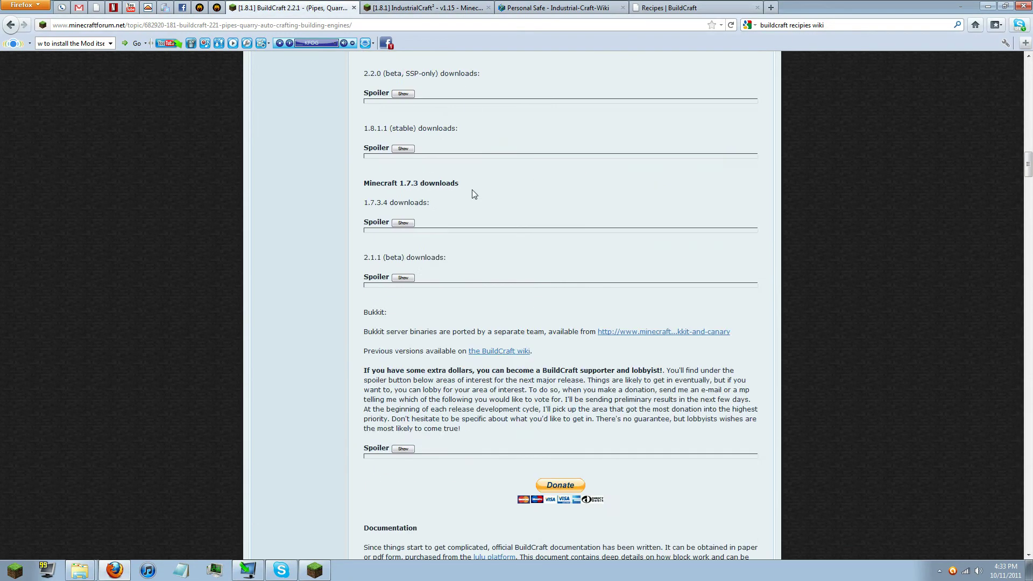
scroll(472, 189, up, 4)
scroll(483, 197, up, 4)
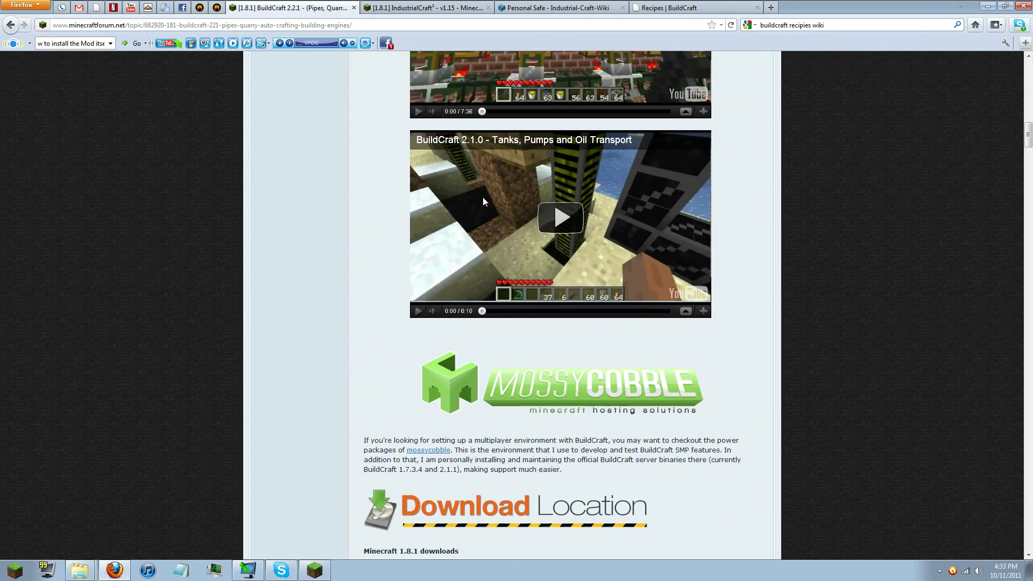
scroll(483, 197, up, 3)
scroll(483, 197, up, 3)
scroll(482, 198, up, 5)
Step: Reload the BuildCraft 2.2.1 thread, expand its download spoiler, and highlight the SMP Server links
key(F5)
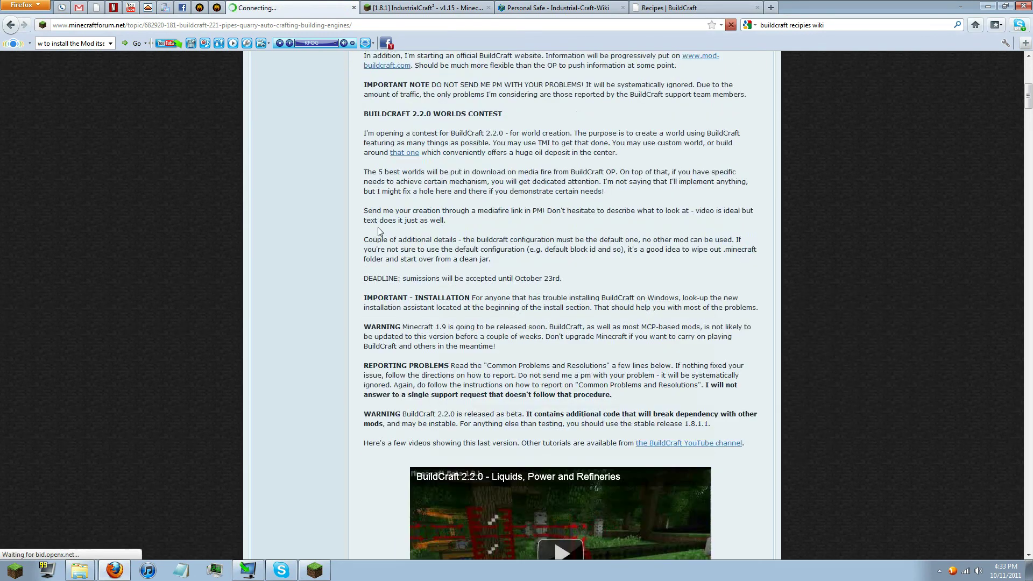
scroll(386, 226, down, 5)
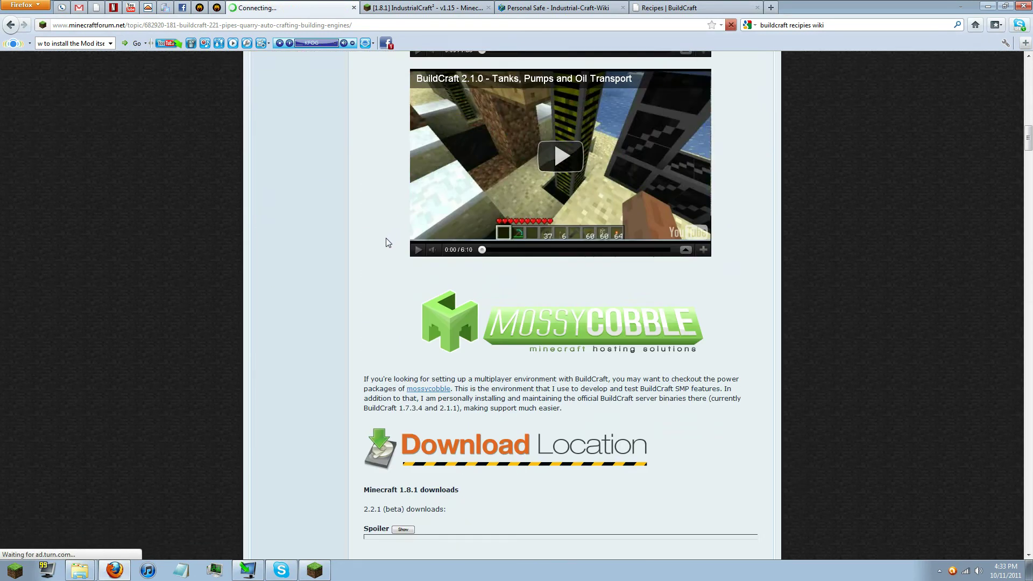
scroll(387, 226, down, 3)
click(403, 406)
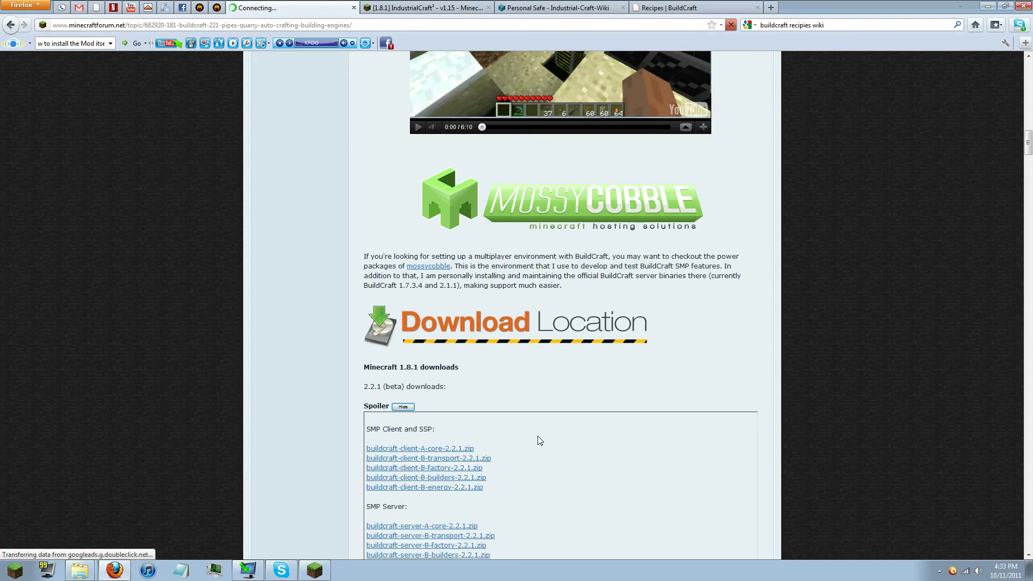
scroll(524, 435, down, 2)
drag(367, 341, 489, 393)
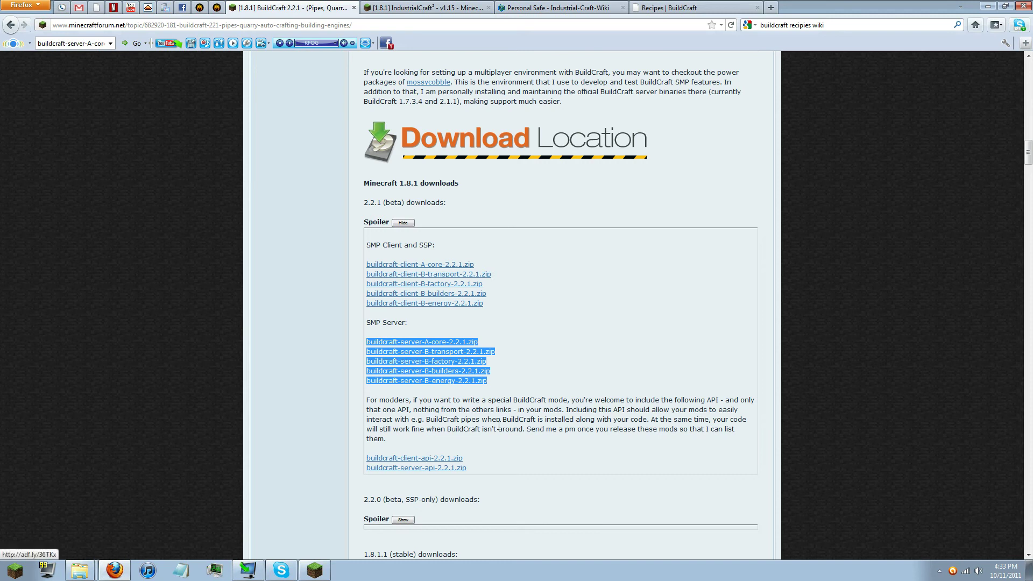
Step: Create New folder (2) on the desktop, move minecraft_server.jar into it, and open it
click(990, 8)
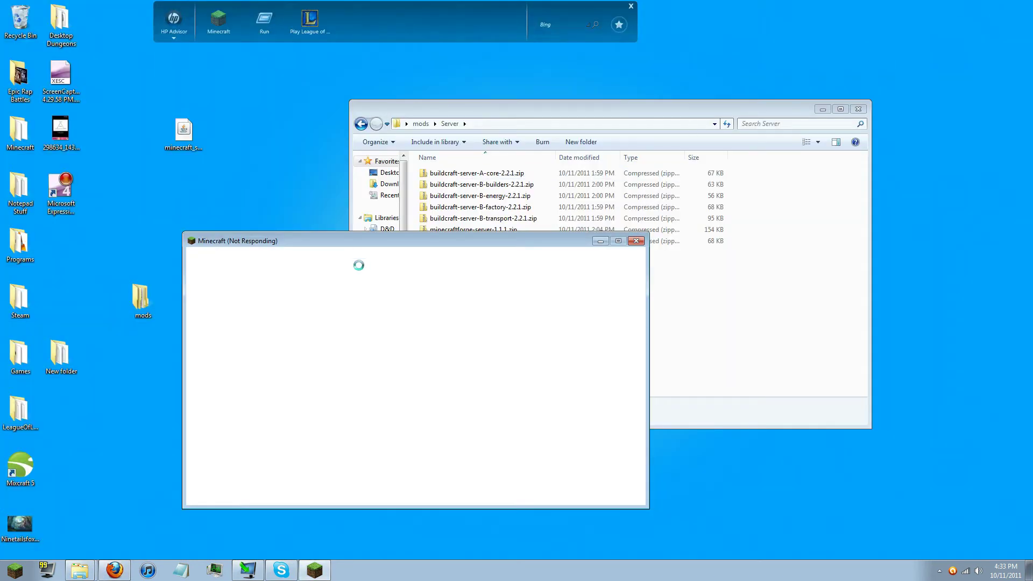
mouse_move(408, 240)
mouse_down()
mouse_move(503, 345)
mouse_move(586, 204)
mouse_up()
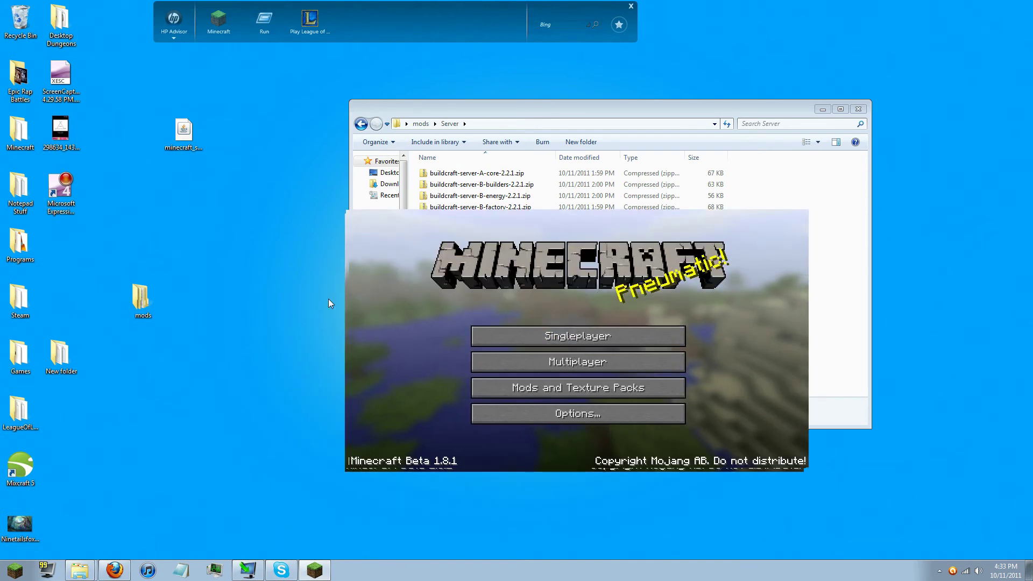
click(450, 110)
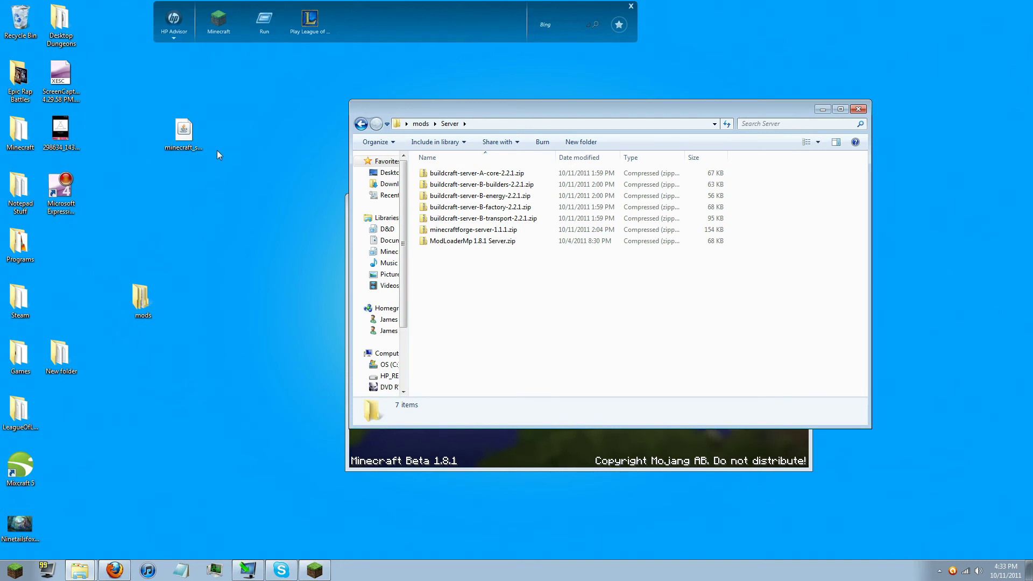
drag(412, 117, 579, 145)
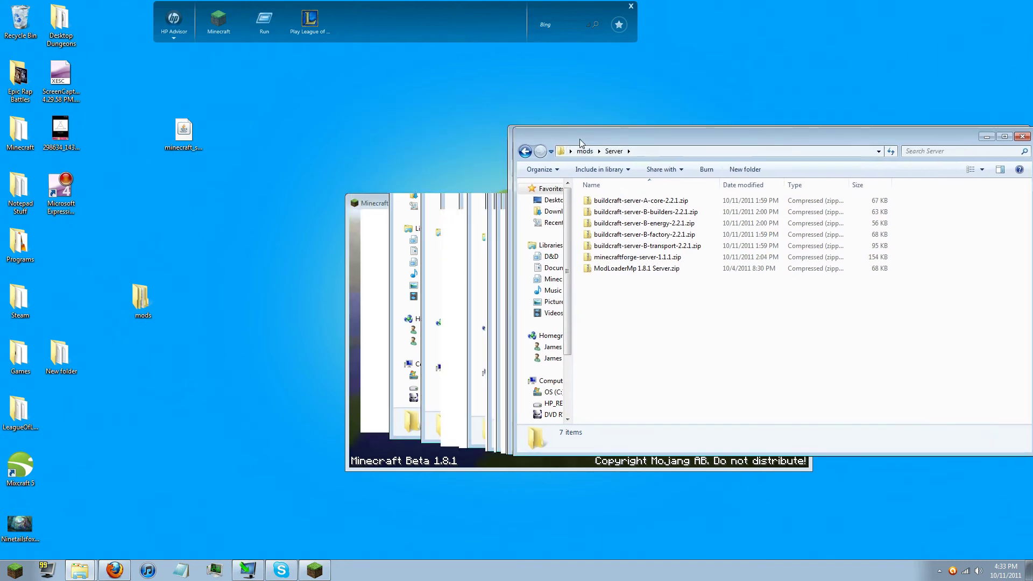
right_click(203, 251)
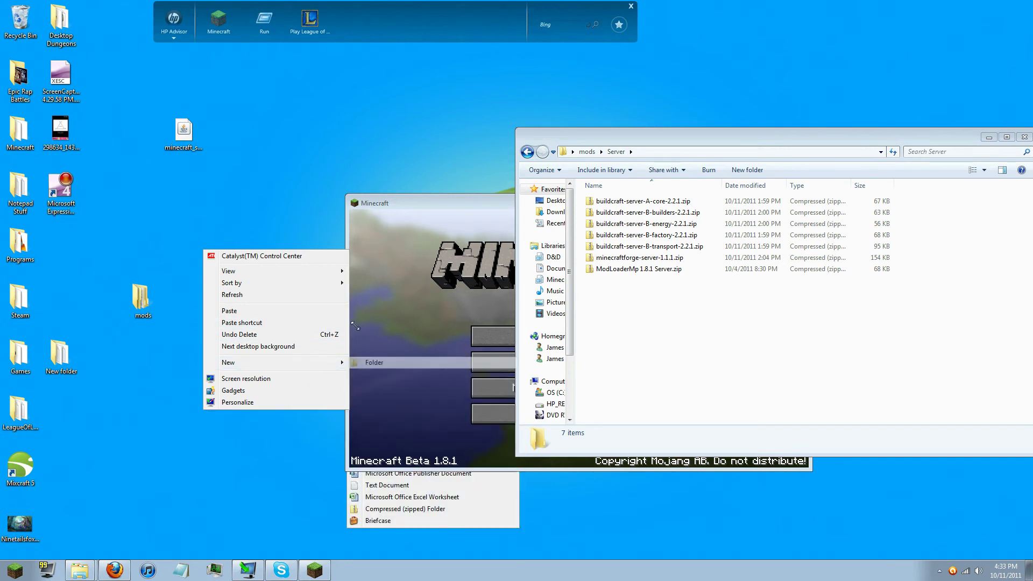
click(379, 365)
mouse_move(184, 135)
mouse_down()
mouse_move(225, 215)
mouse_move(226, 244)
mouse_up()
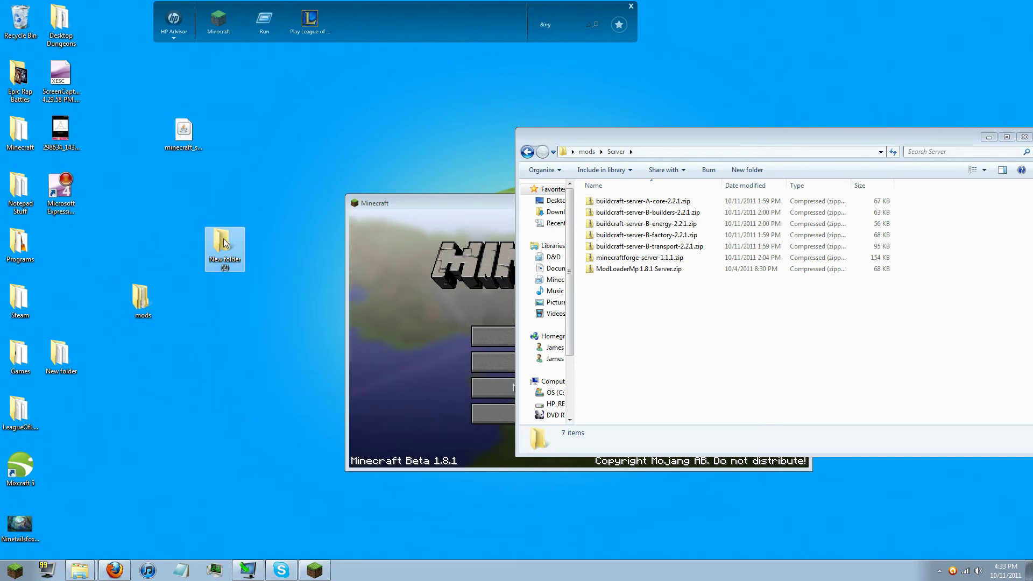
double_click(225, 246)
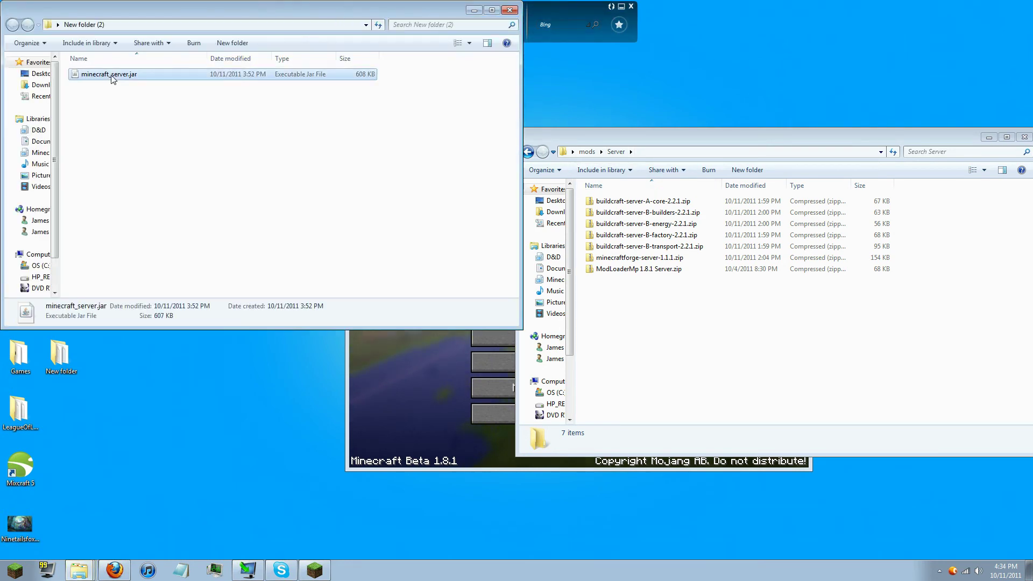
Step: Open minecraft_server.jar as a 7-Zip archive, select the seven server zips, then close it
right_click(113, 78)
mouse_move(166, 93)
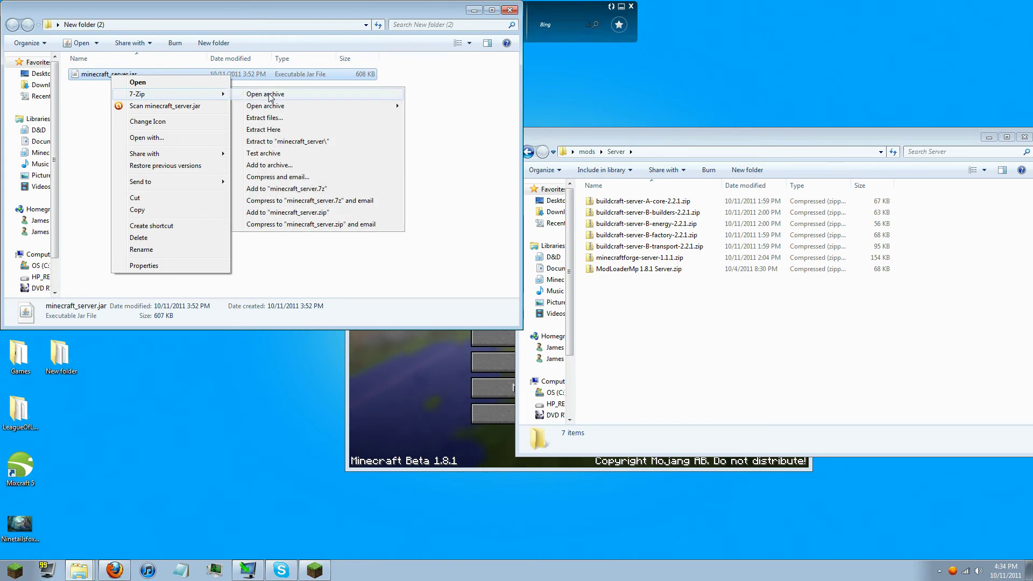
click(278, 93)
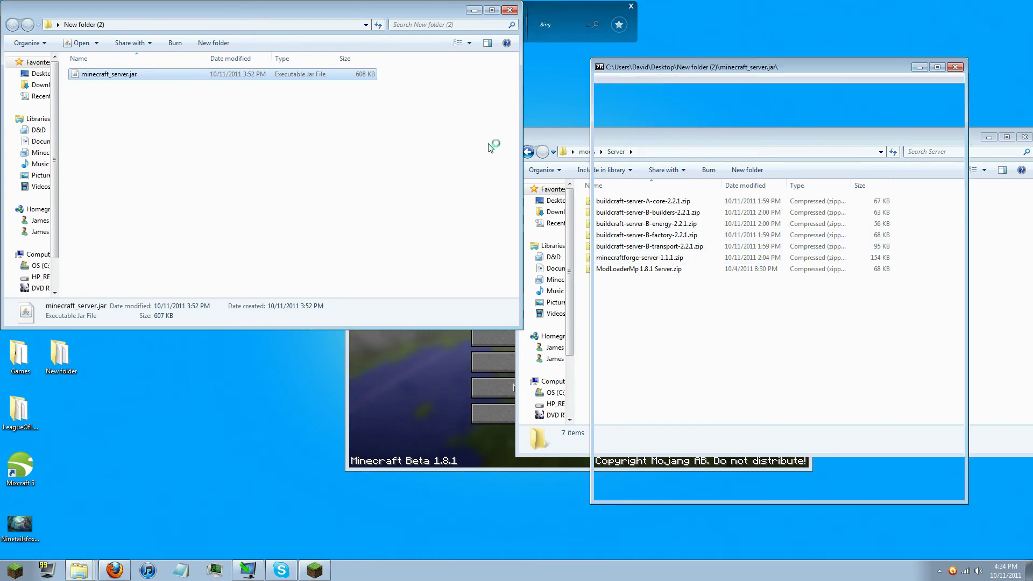
drag(649, 68, 210, 48)
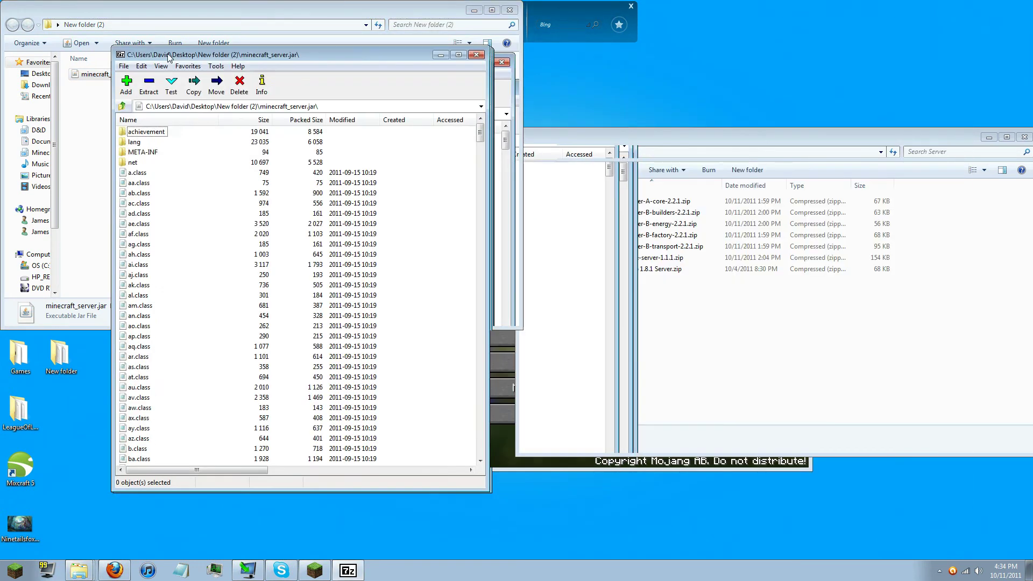
click(626, 282)
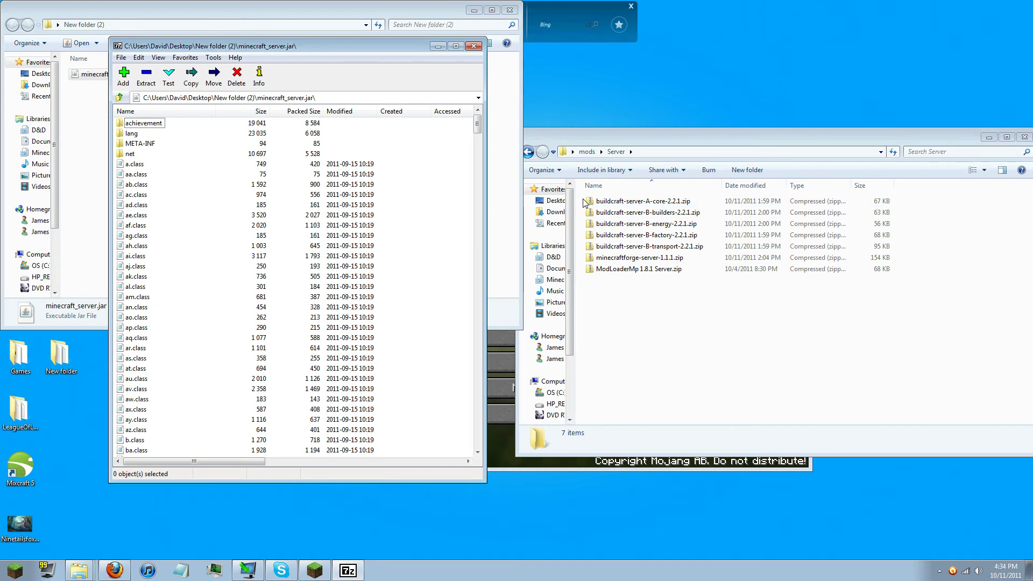
drag(589, 194, 683, 286)
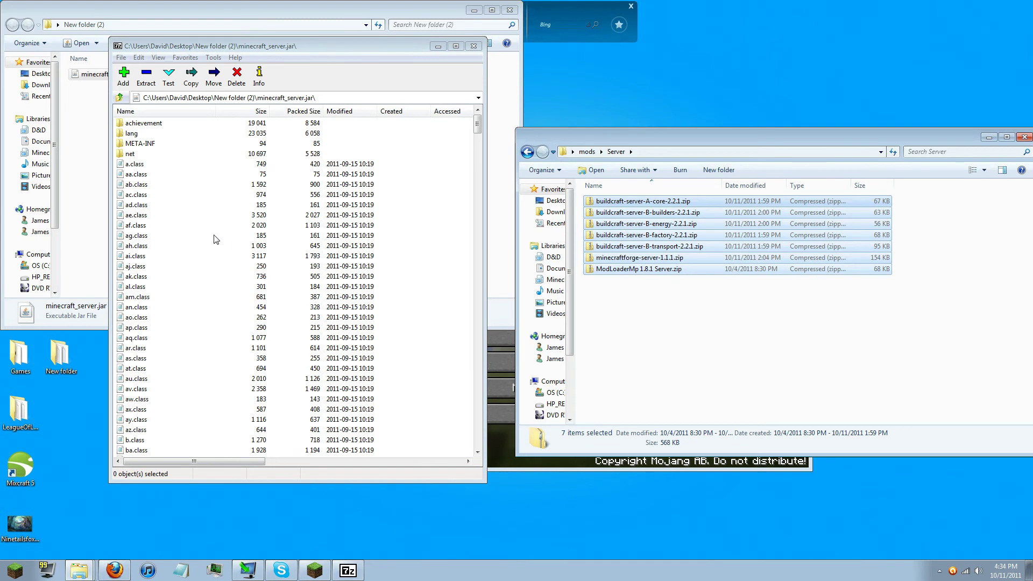
drag(409, 43, 436, 53)
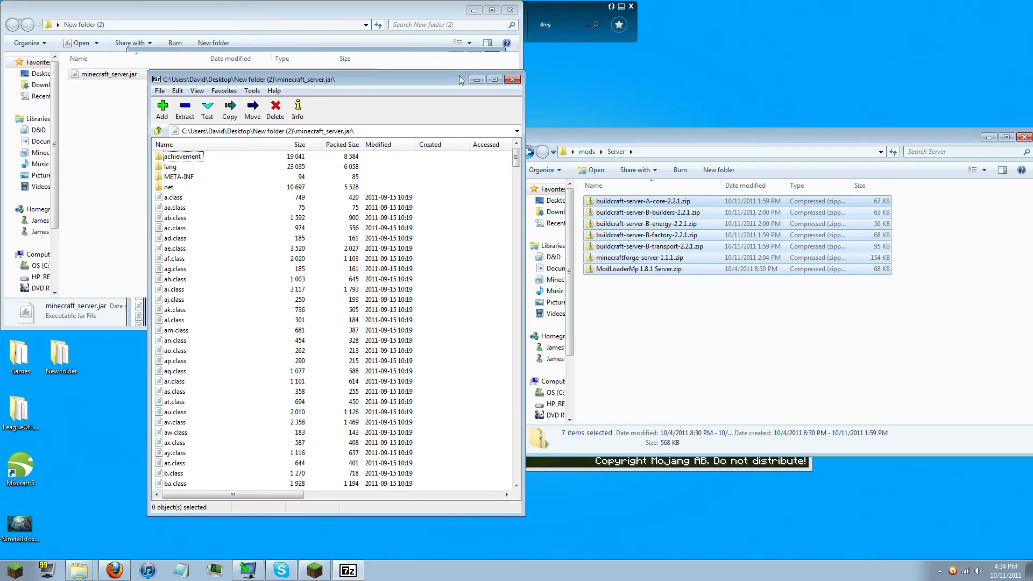
click(493, 57)
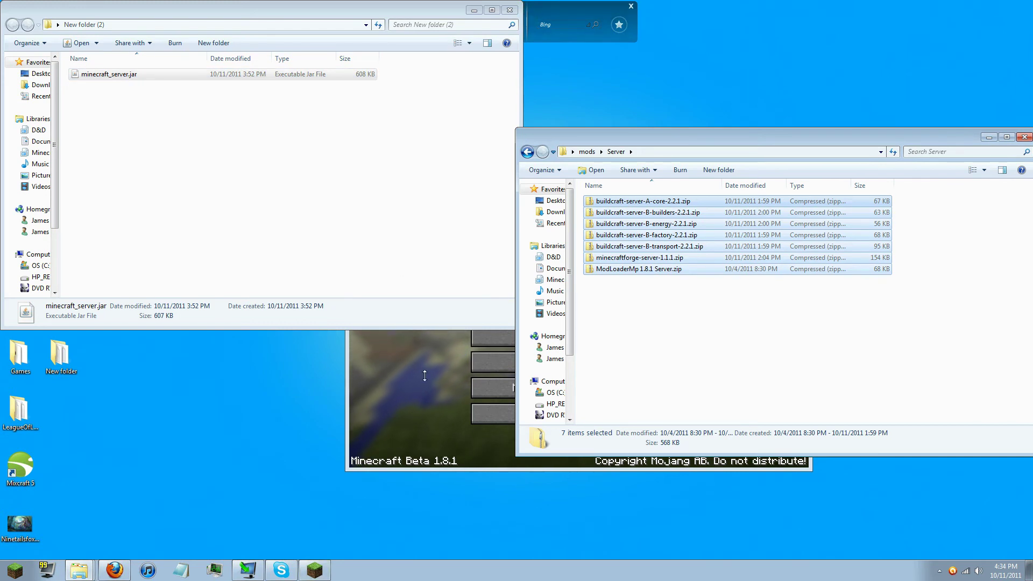
Step: Open the desktop New folder server directory and run minecraft_server.jar to start ModLoader Server
click(510, 10)
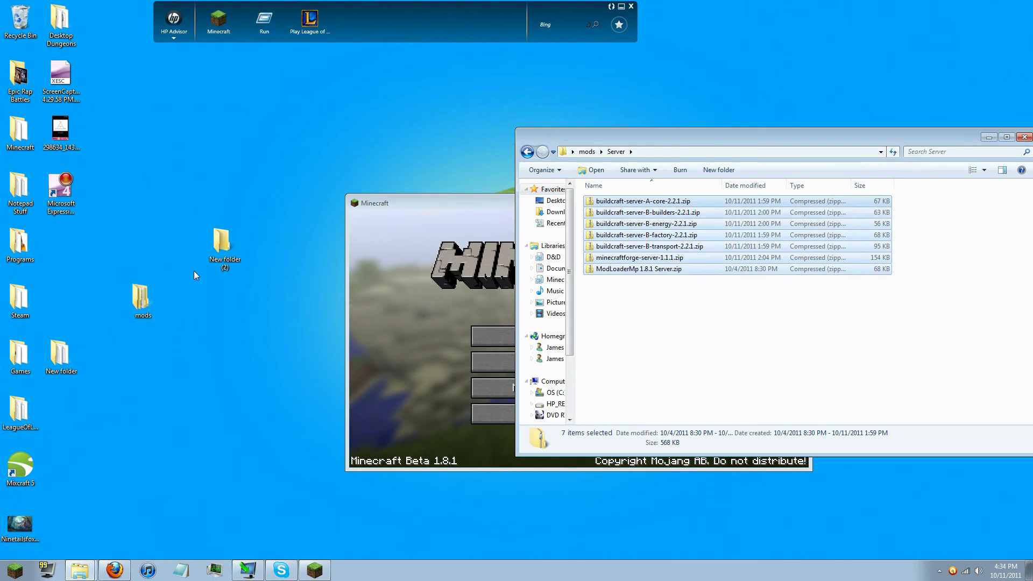
drag(60, 355, 225, 355)
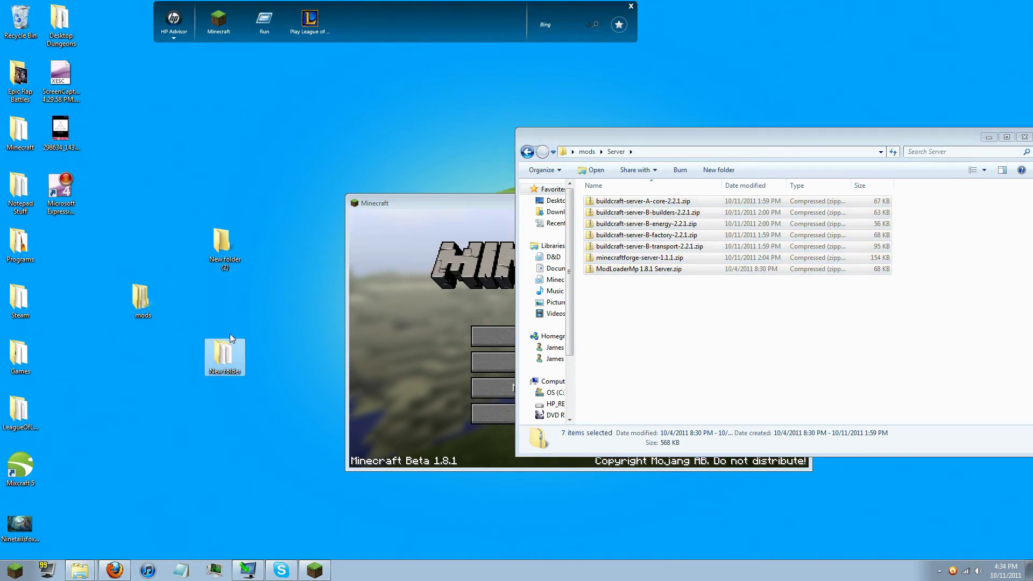
double_click(224, 355)
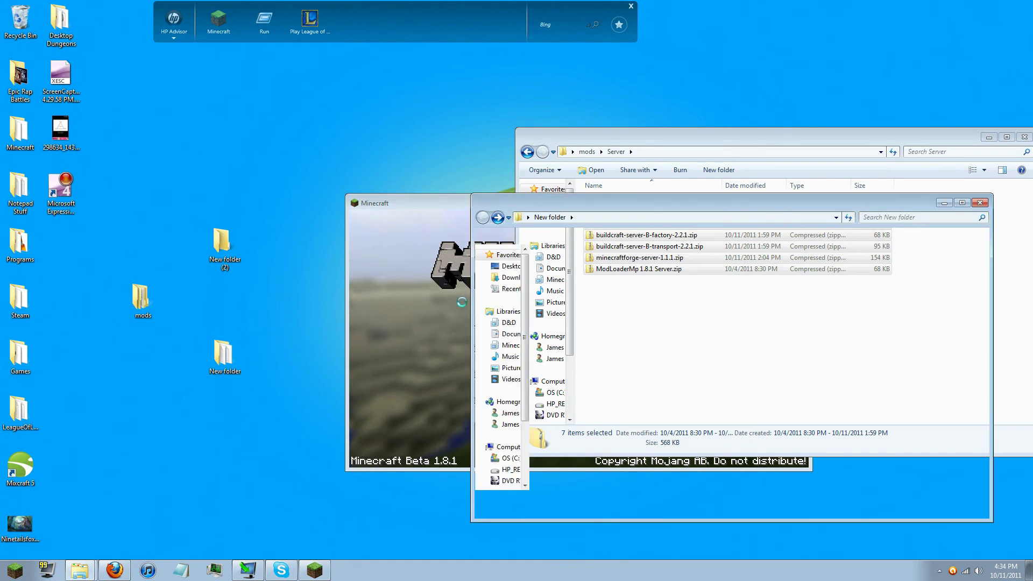
drag(573, 204, 478, 107)
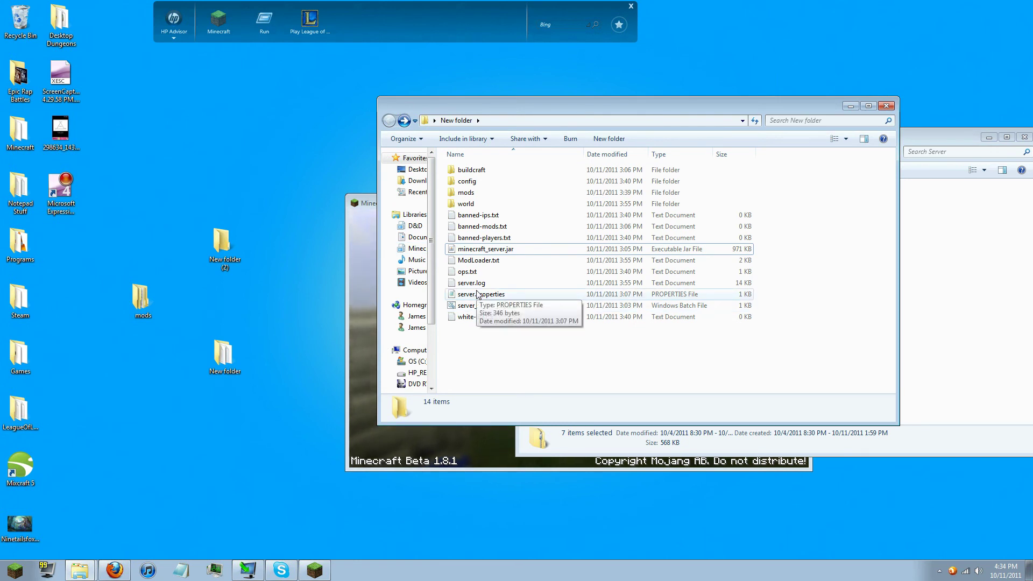
click(482, 248)
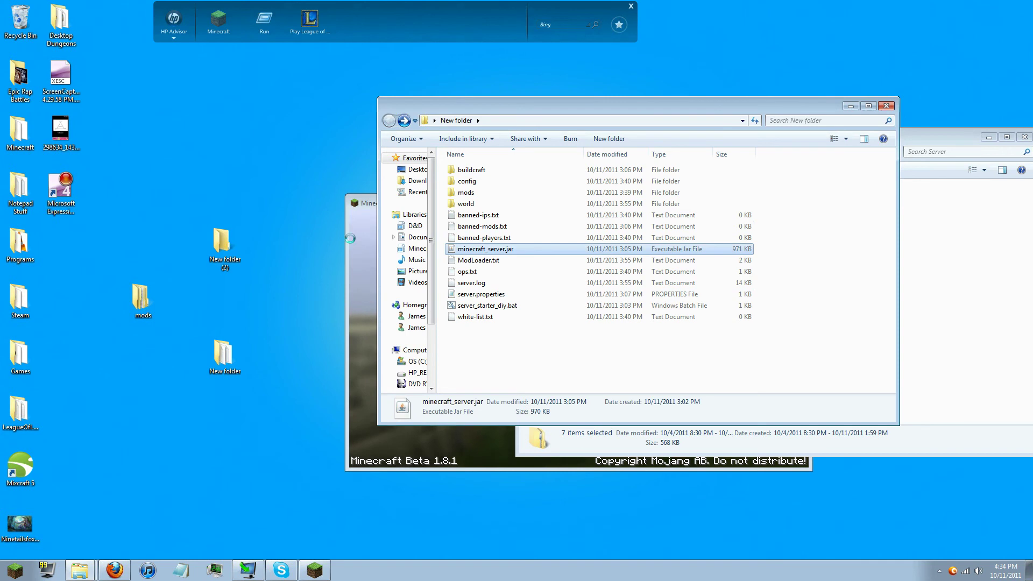
click(364, 246)
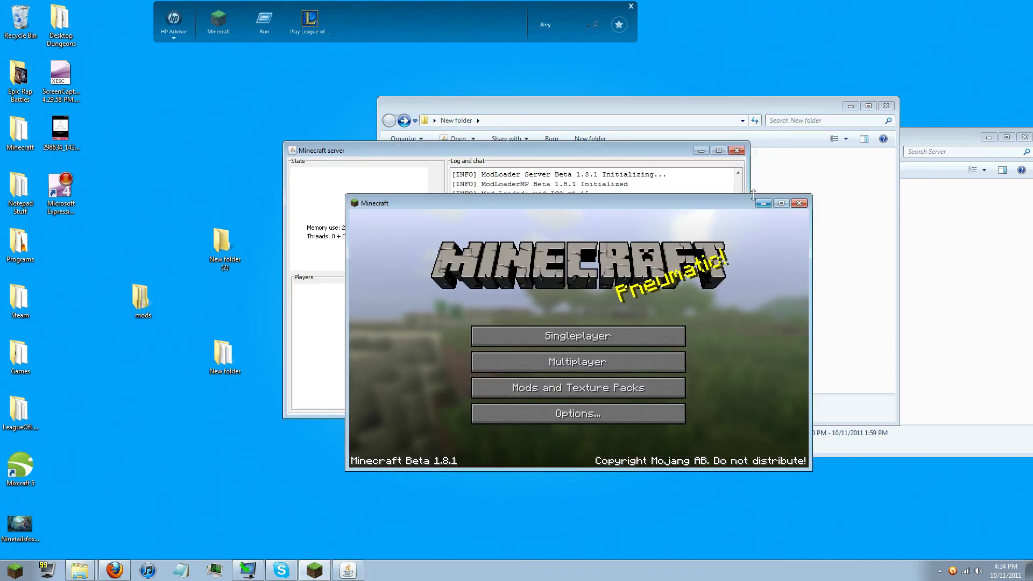
Step: Bring the server log forward to watch IC2 and BuildCraft load and spawn preparation reach 65%
click(524, 147)
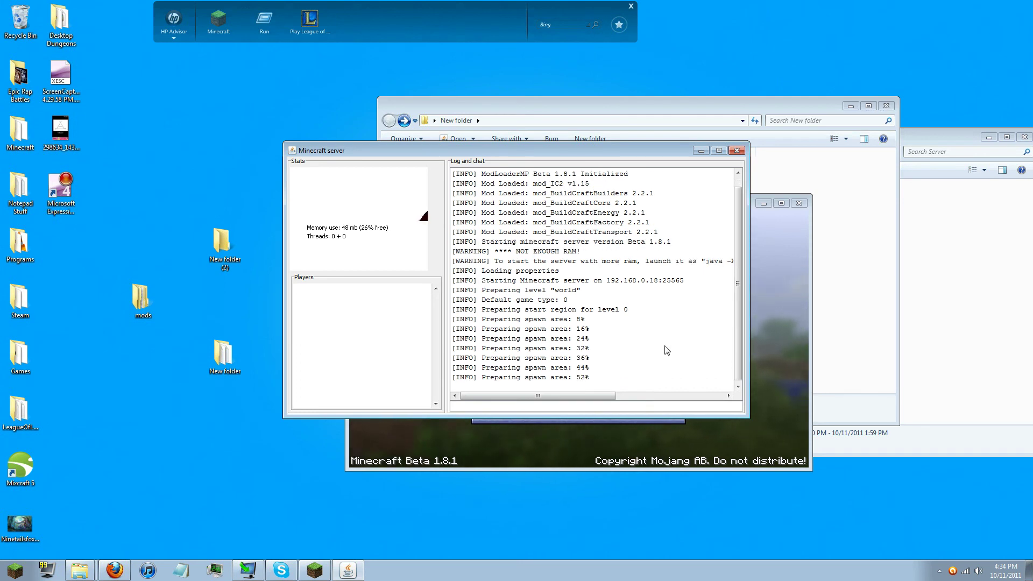
Step: Open the multiplayer list, arrange the game and log windows side by side, and join the BuildCraft server
click(779, 306)
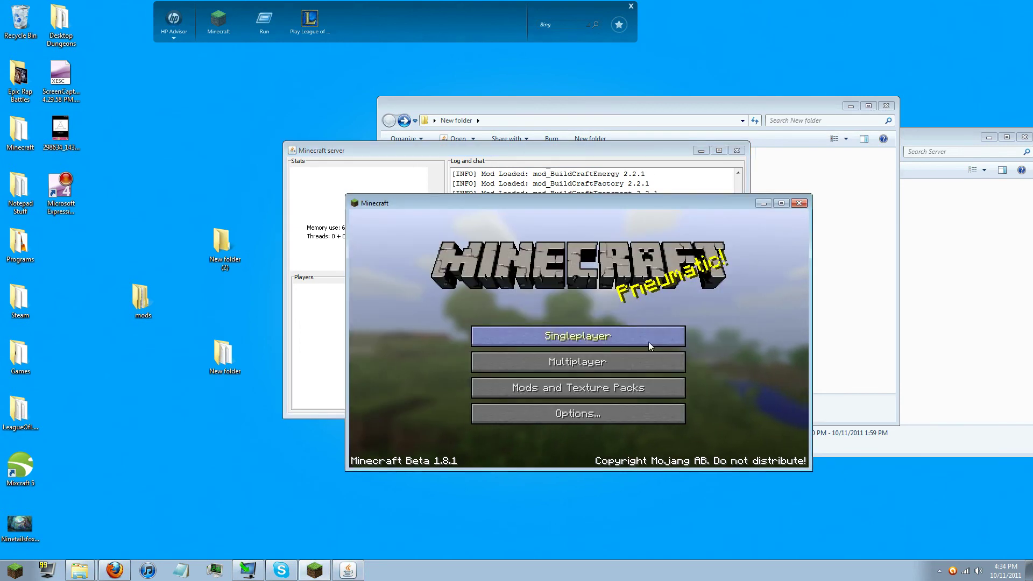
click(615, 359)
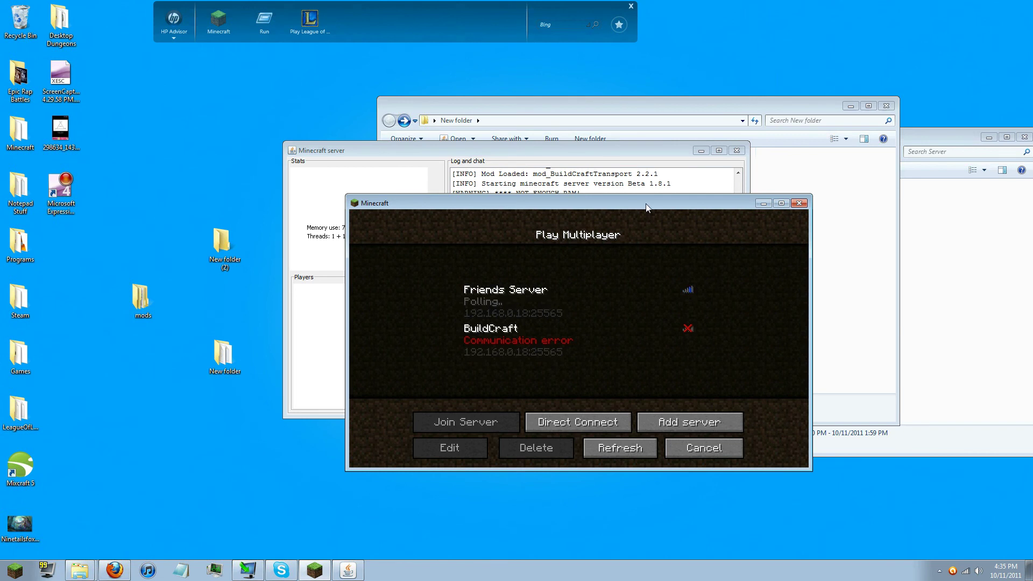
drag(646, 203, 945, 234)
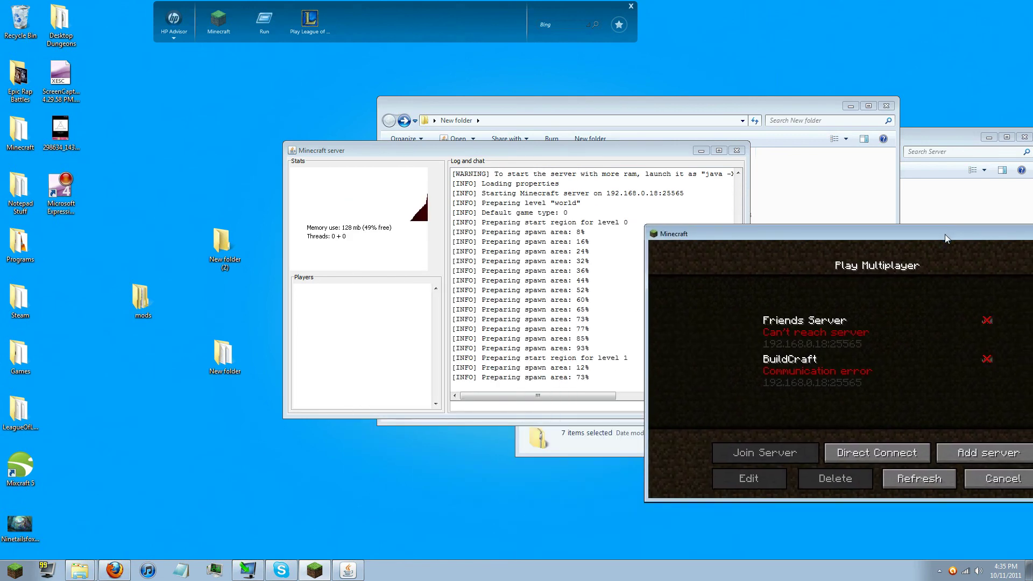
drag(659, 150, 497, 175)
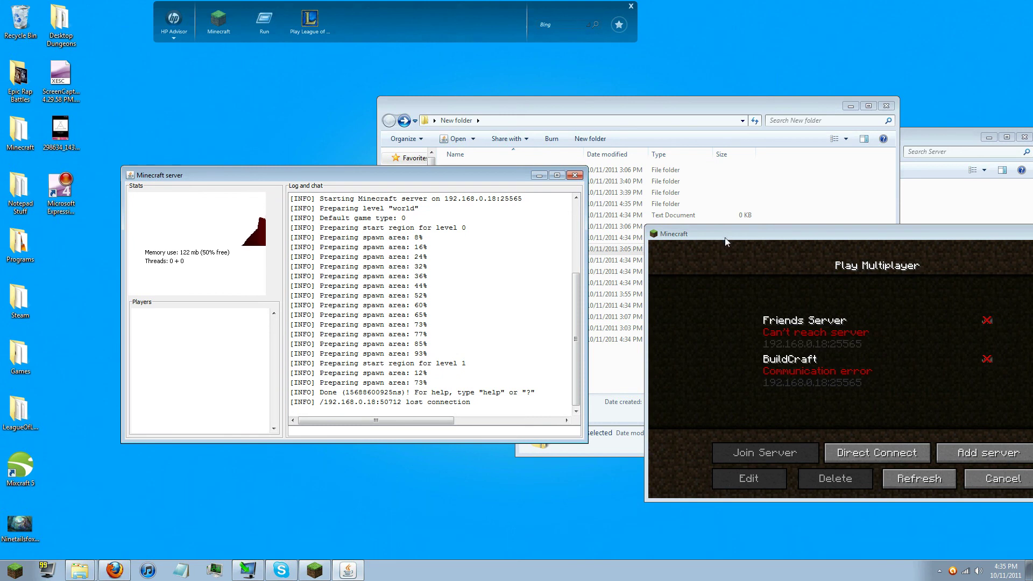
drag(725, 237, 587, 148)
click(686, 282)
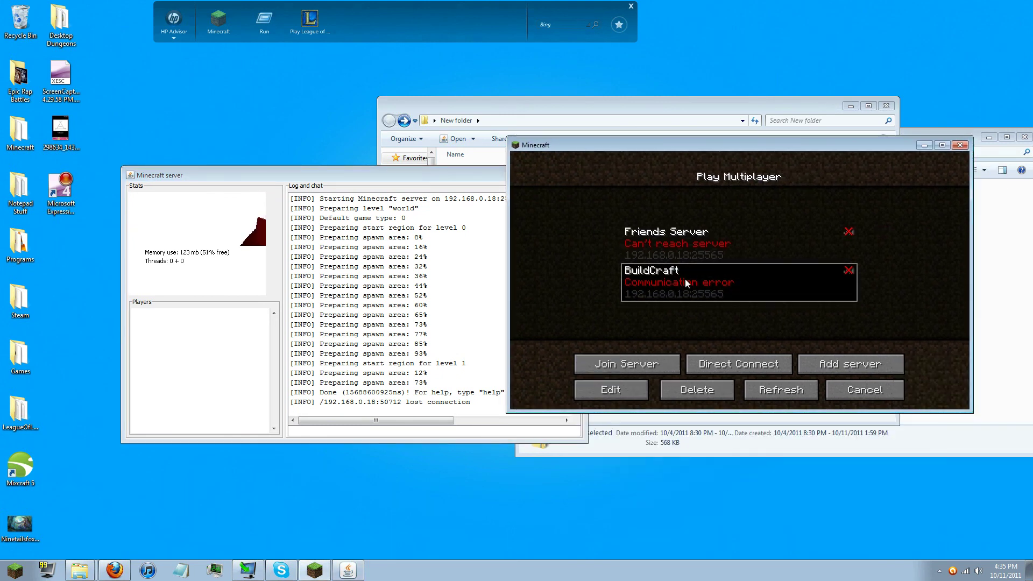
click(647, 366)
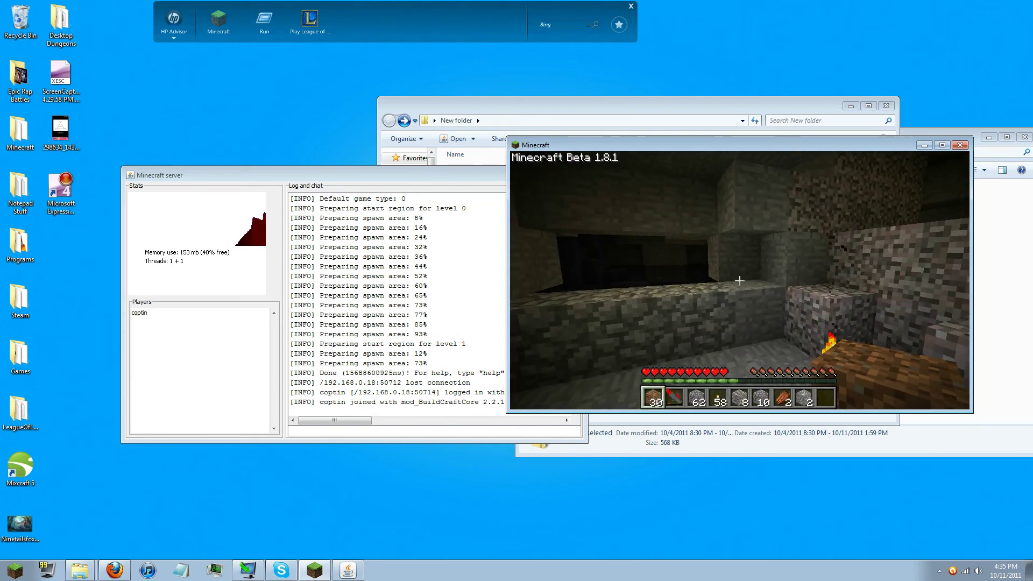
Step: Maximize the game window and spawn a Diamond Drill from the last TooManyItems page
key(e)
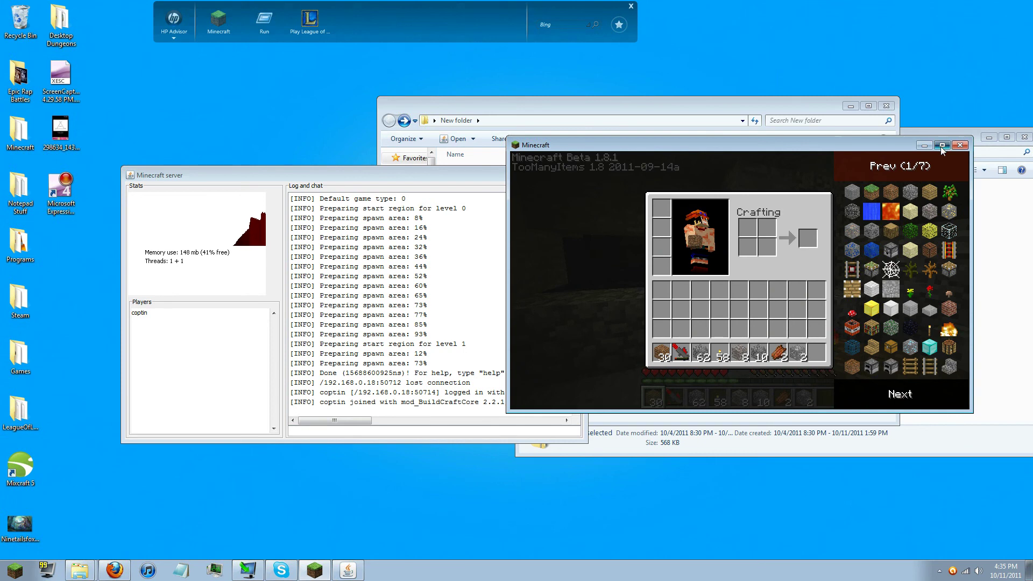
click(942, 147)
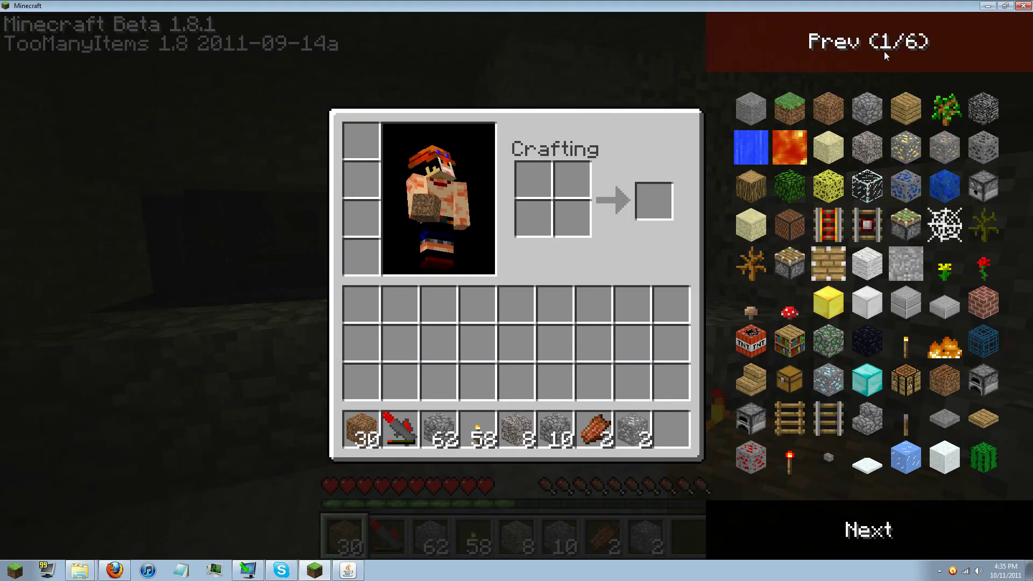
click(884, 51)
click(982, 268)
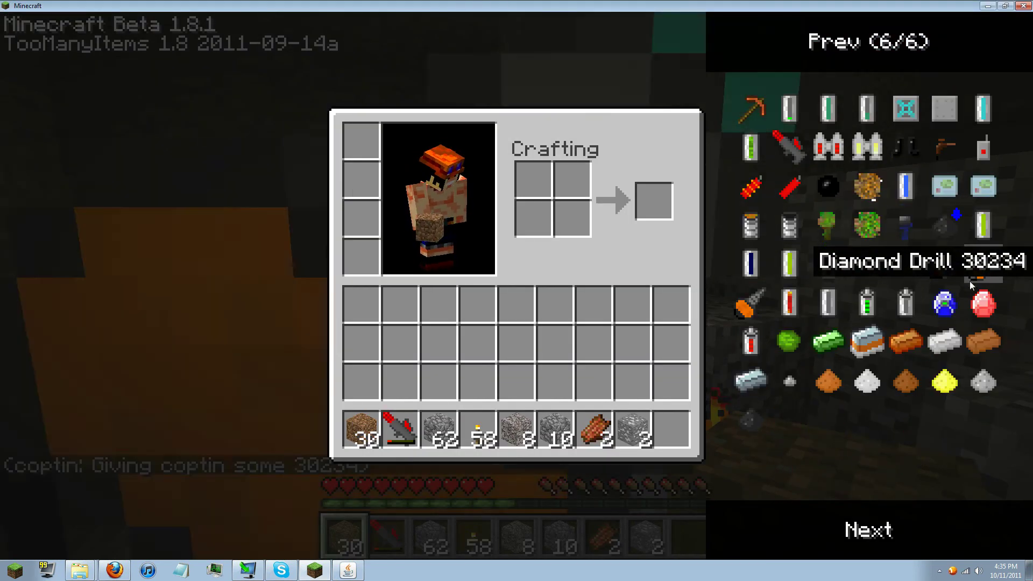
key(Escape)
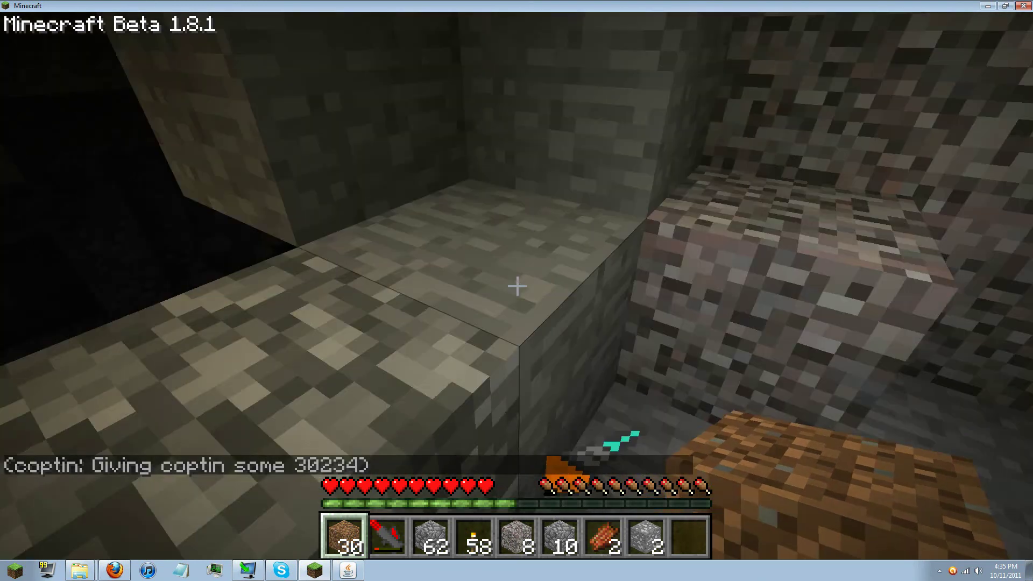
Step: Move the Mining Laser from the hotbar into inventory and spawn a stack of yellow frame blocks
key(e)
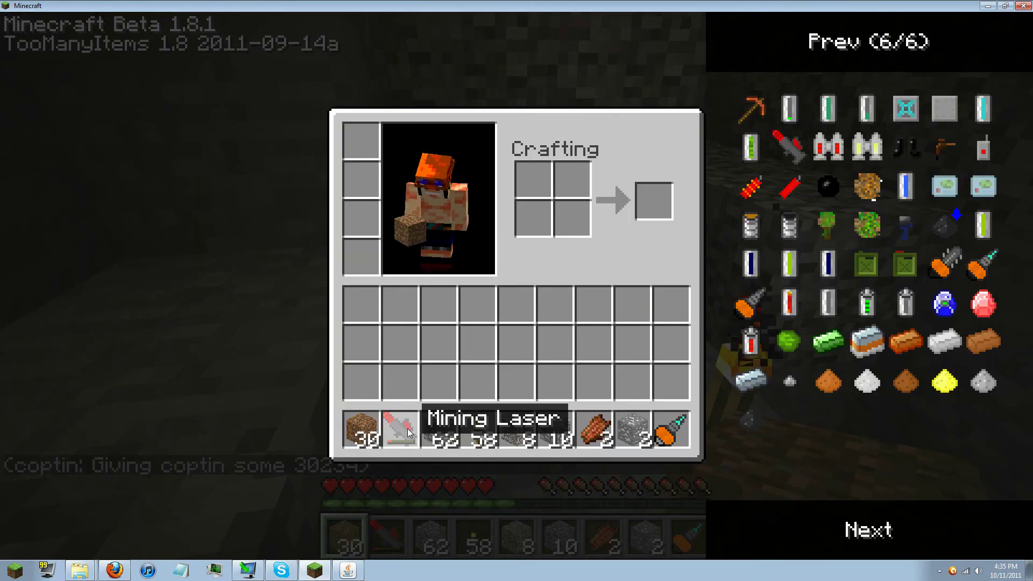
click(401, 430)
click(476, 343)
click(864, 49)
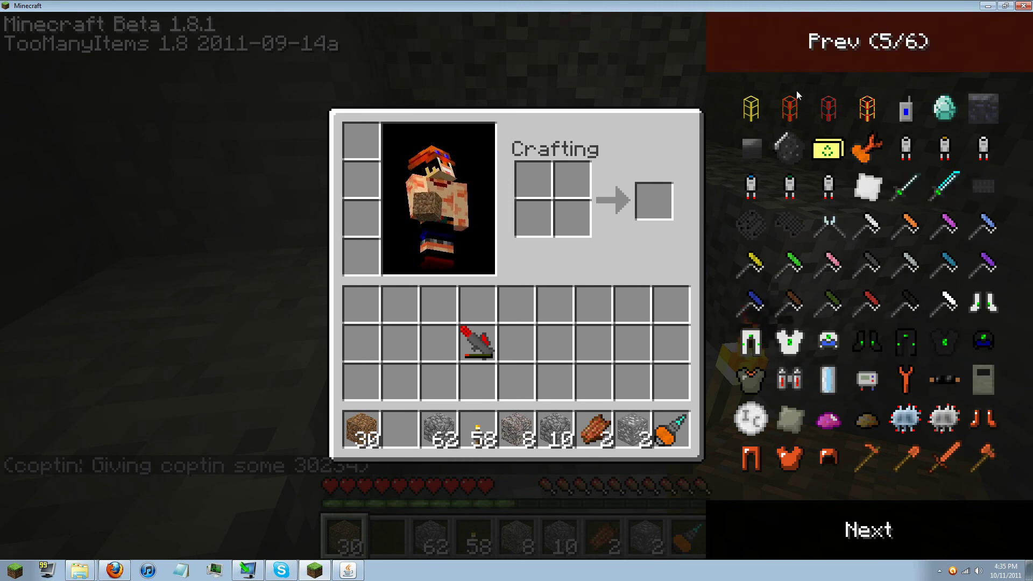
click(791, 107)
key(Escape)
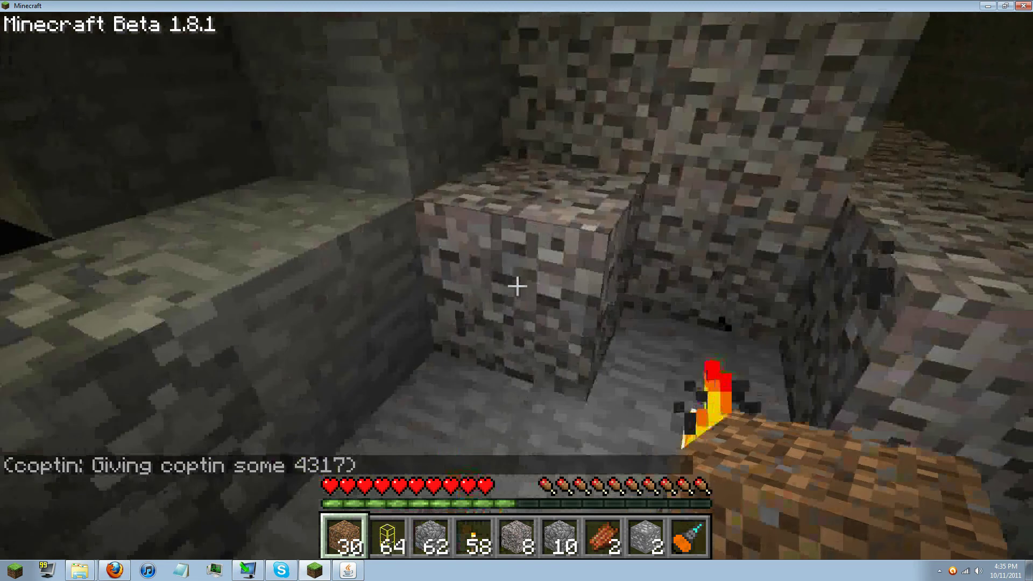
Step: Place two yellow frame blocks stacked in the cave
key(2)
right_click(516, 286)
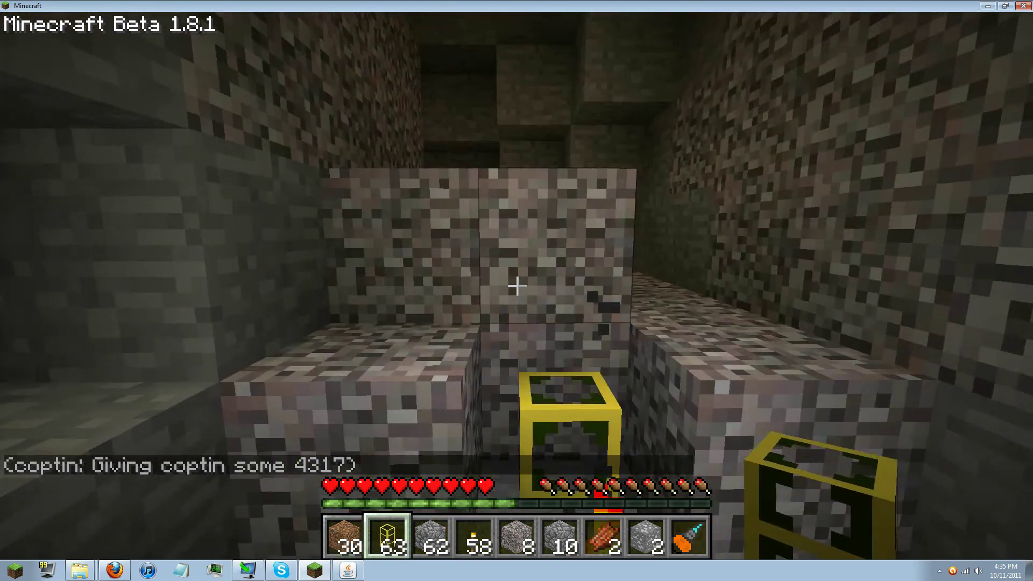
right_click(517, 286)
Step: Mine the stone wall and gravel with the Diamond Drill, then pause the game
key(8)
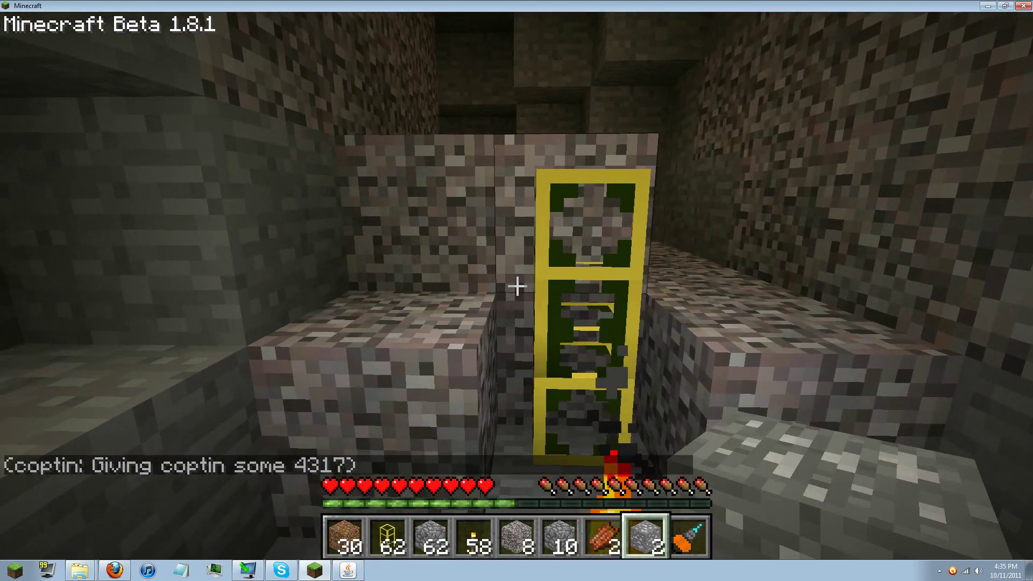
key(9)
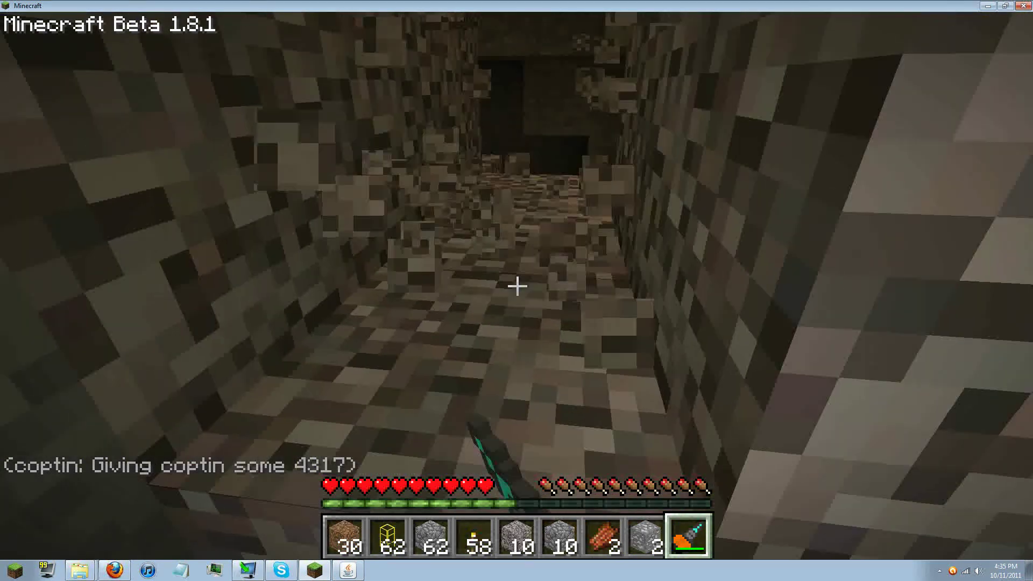
drag(516, 286, 517, 287)
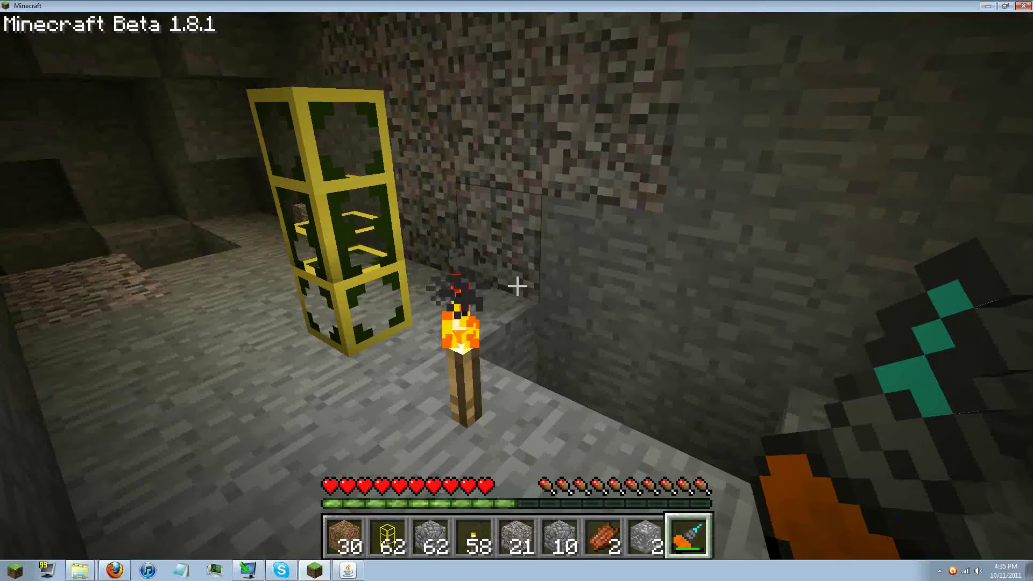
drag(517, 286, 516, 286)
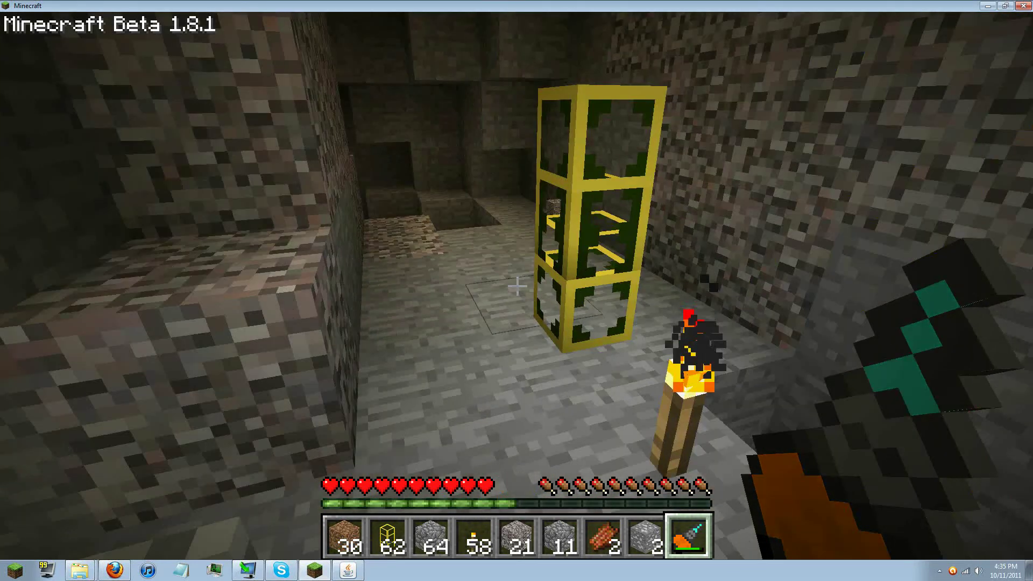
click(516, 287)
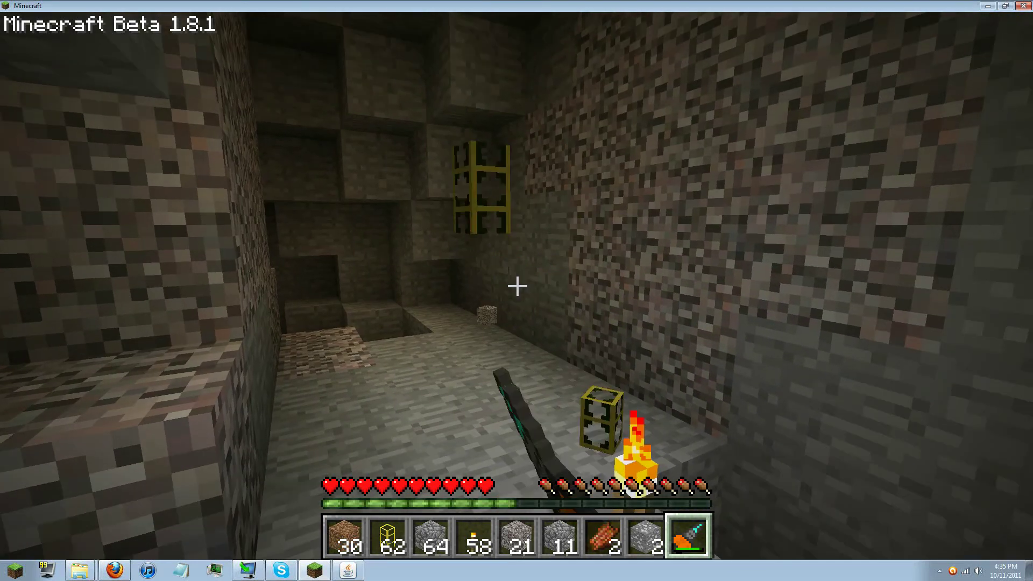
key(Escape)
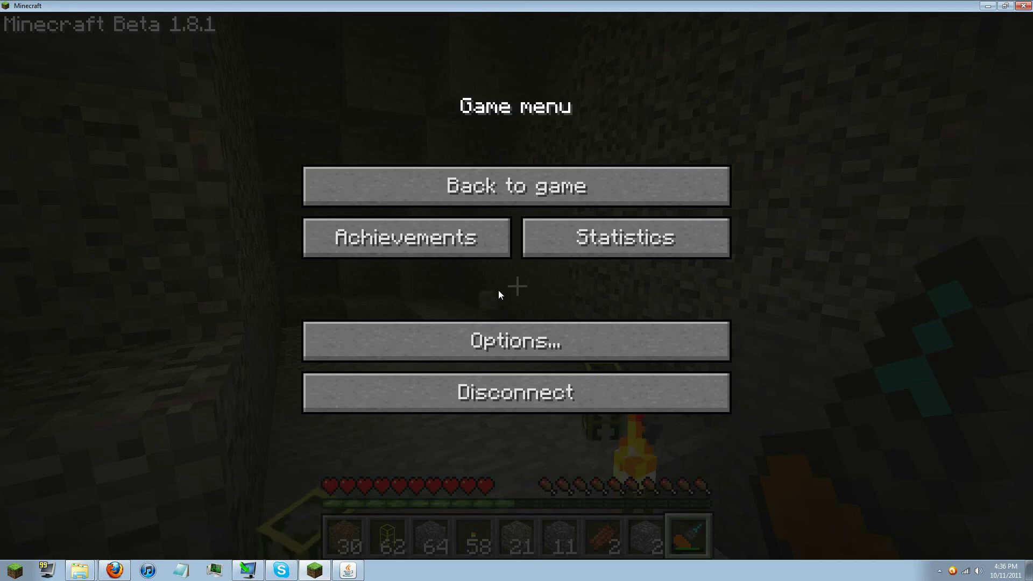